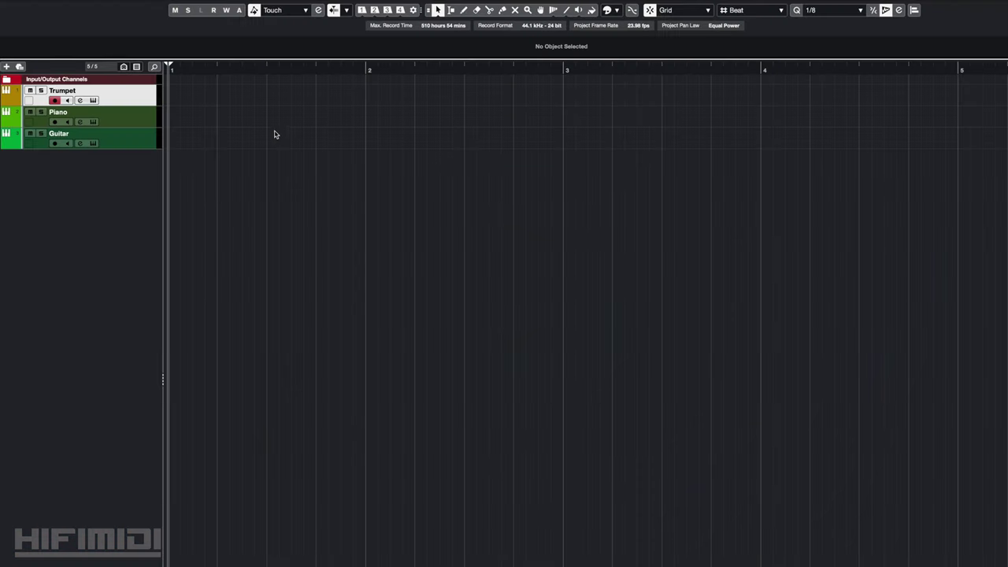
Draw an empty part from bar 1 to bar 3 on the Trumpet track and open it in the Key Editor
left_click_drag(177, 100, 563, 95)
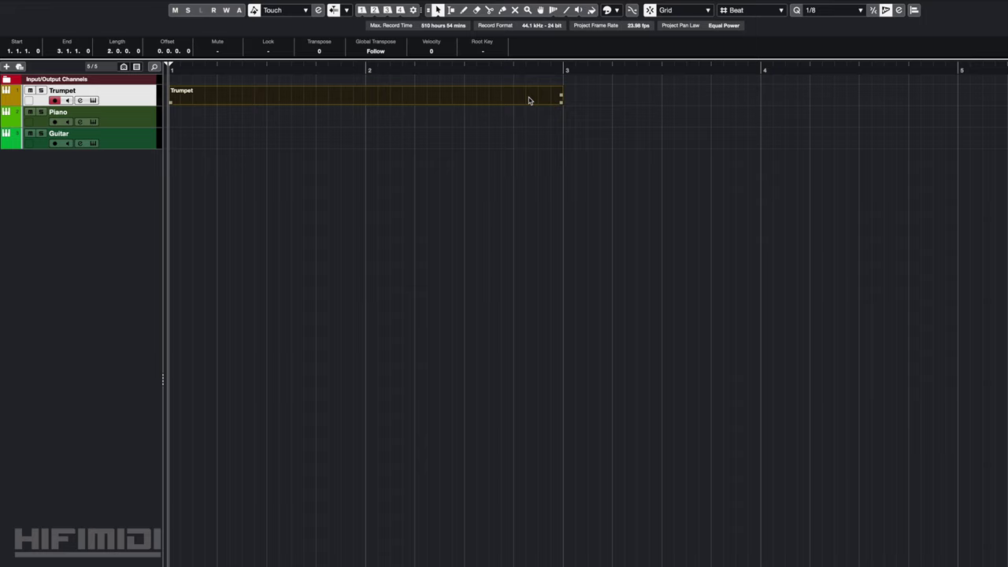
double_click(529, 100)
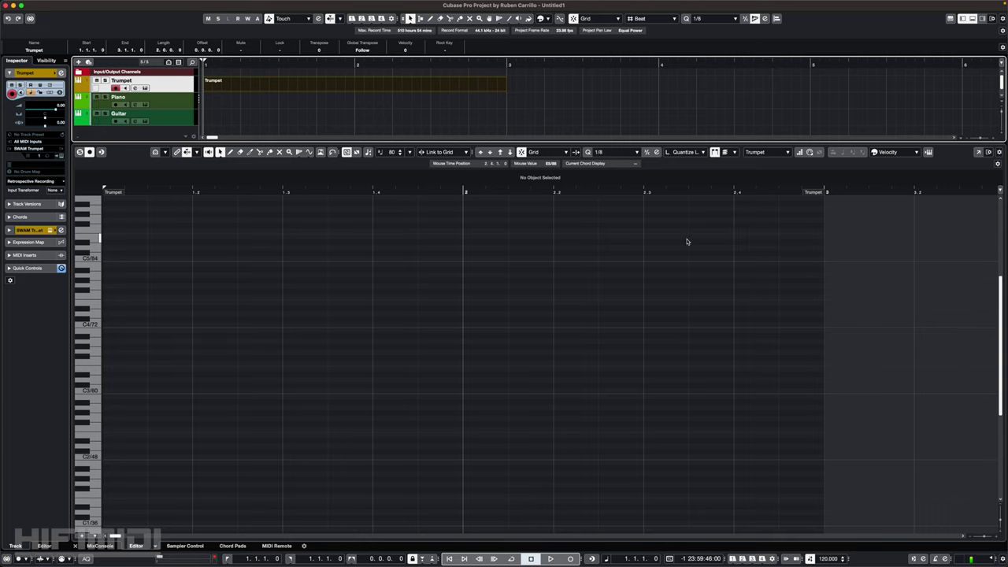
Draw a sustained C4 note spanning the full two-bar part and play it back
left_click_drag(128, 323, 816, 337)
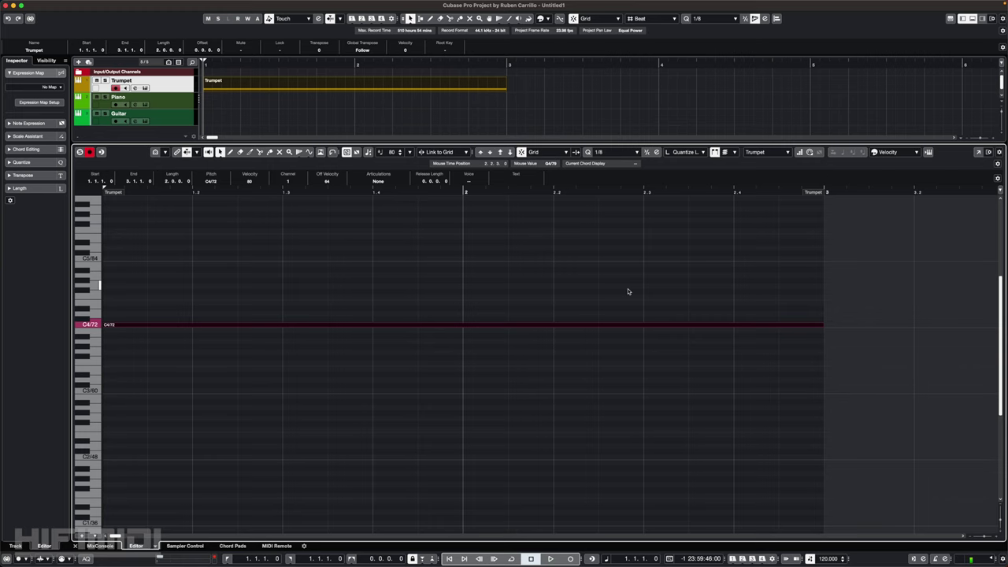
scroll(628, 291, "left", 3)
key("space")
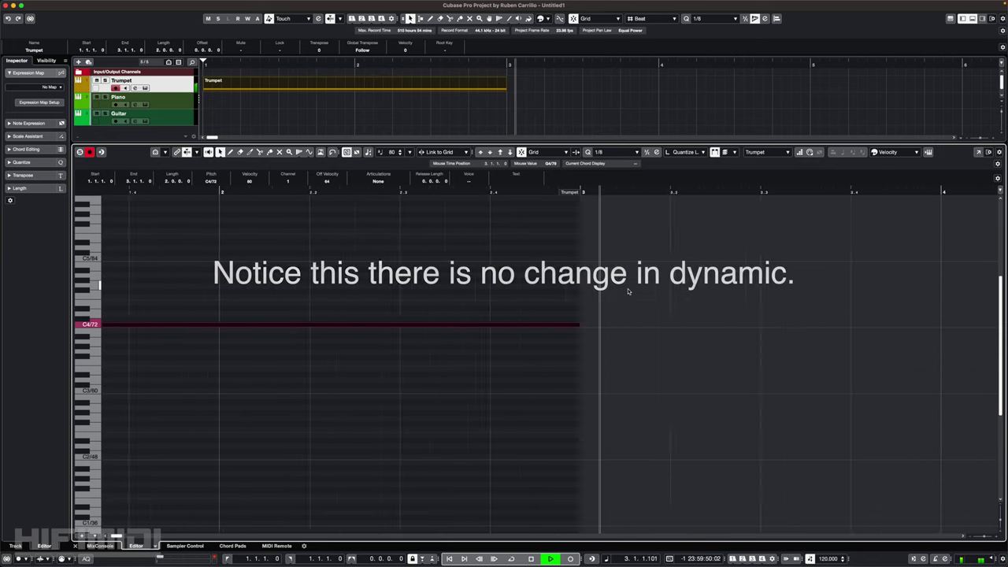
key("space")
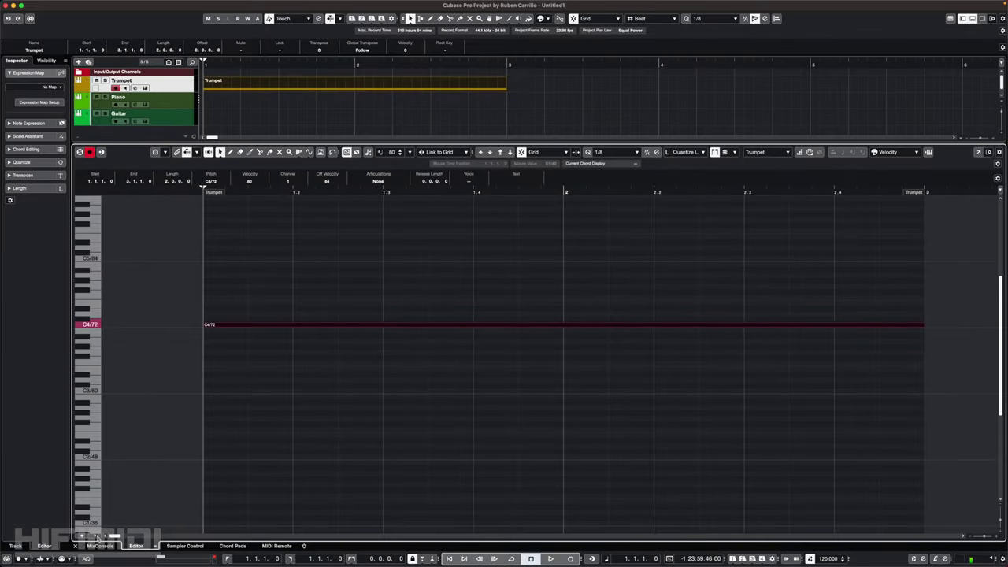
left_click(144, 546)
Show a controller lane below the notes, set it to CC 11 Expression, and make it taller
left_click(98, 535)
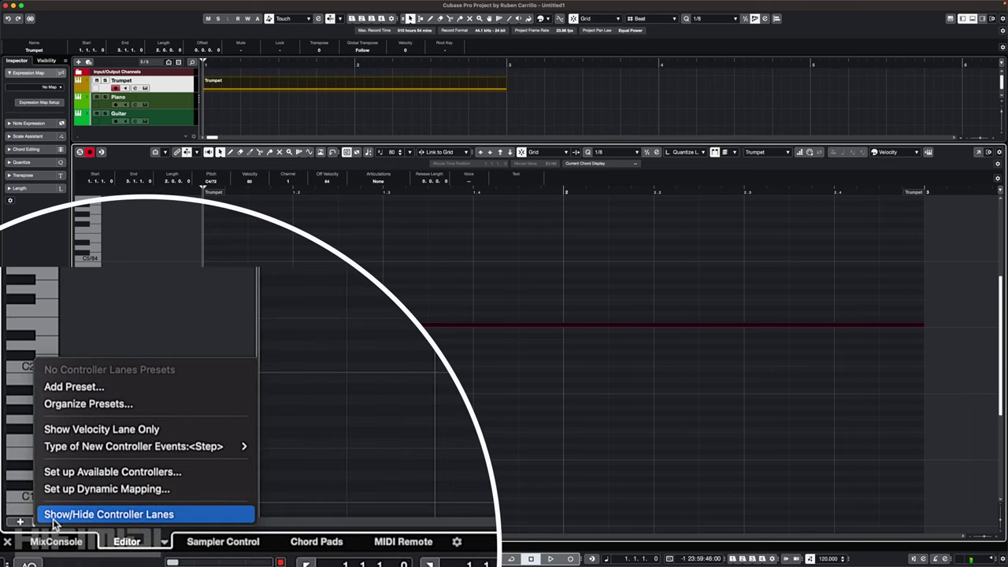
left_click(52, 517)
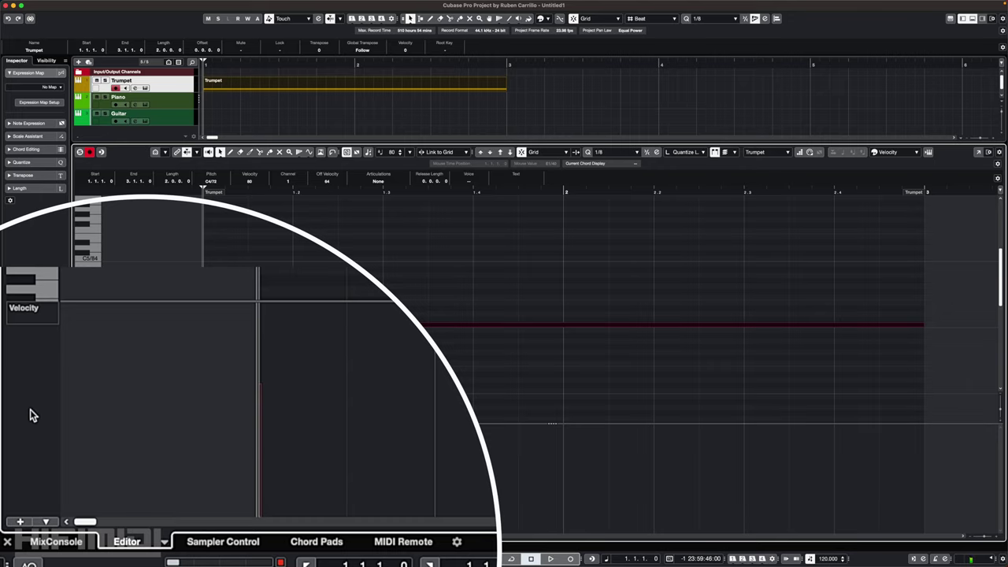
left_click(24, 309)
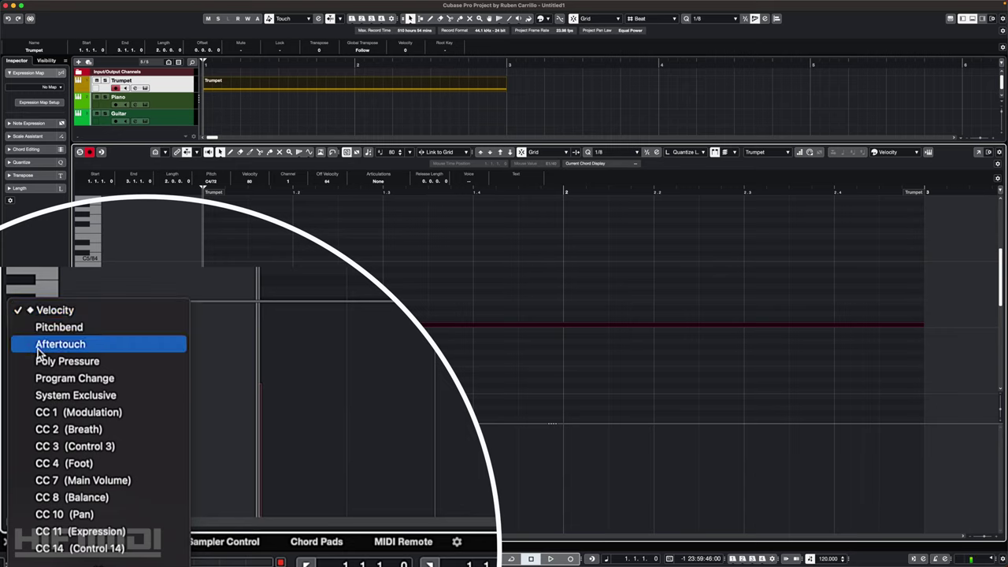
scroll(63, 409, "down", 5)
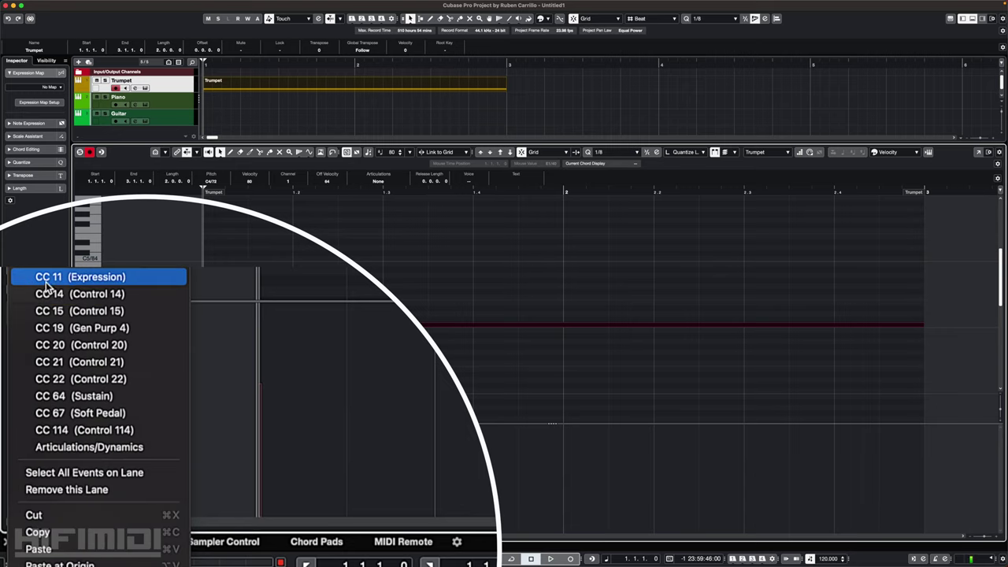
left_click(69, 280)
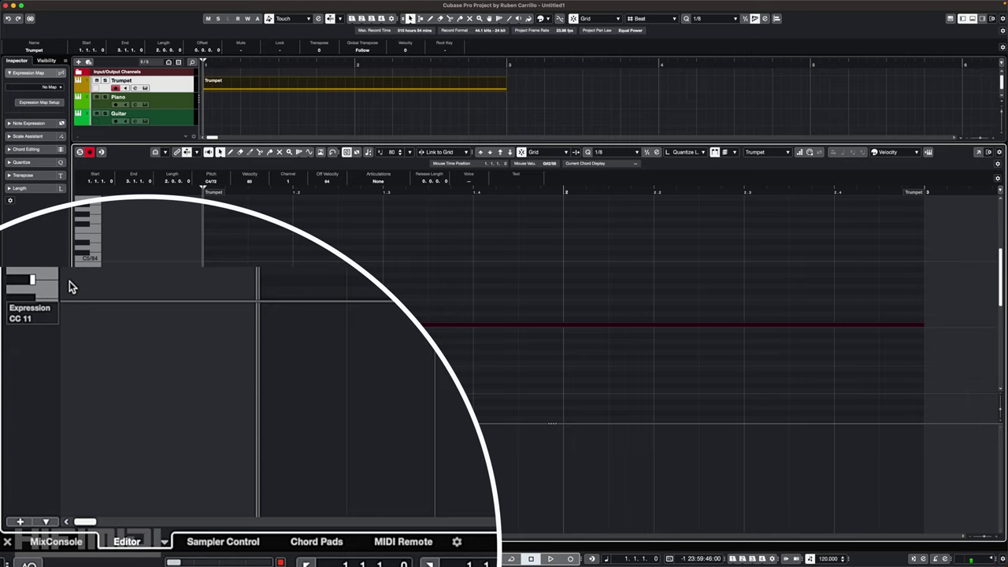
left_click_drag(551, 423, 545, 373)
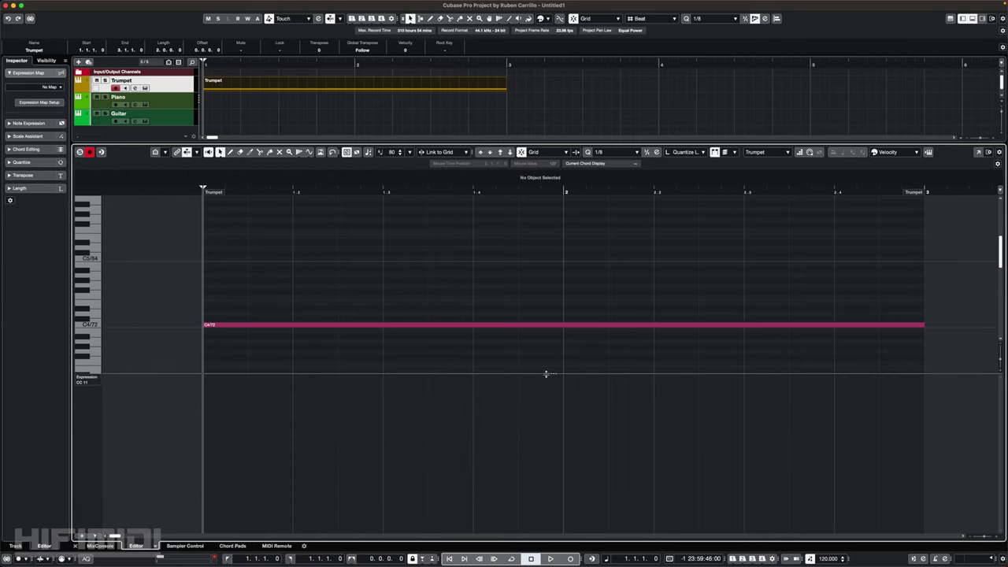
Add a constant CC 11 Expression value at the part start, audition it, and lower it to 25
left_click(209, 423)
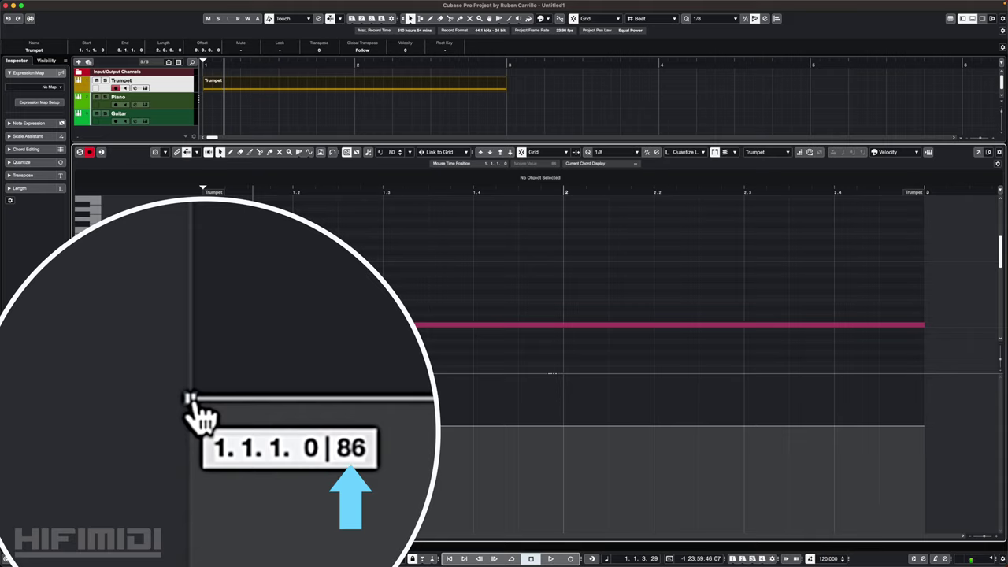
key("space")
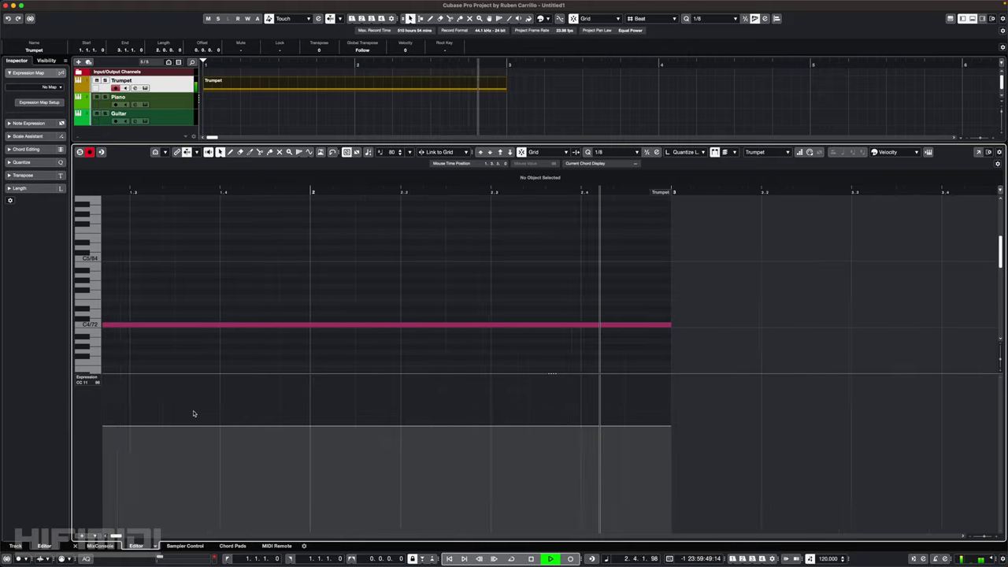
key("space")
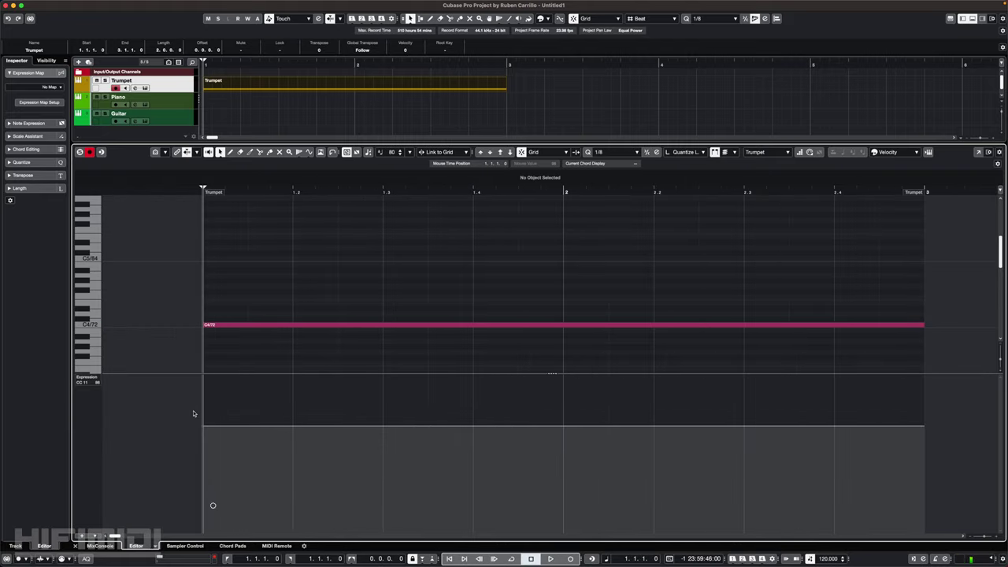
left_click_drag(201, 426, 183, 501)
key("space")
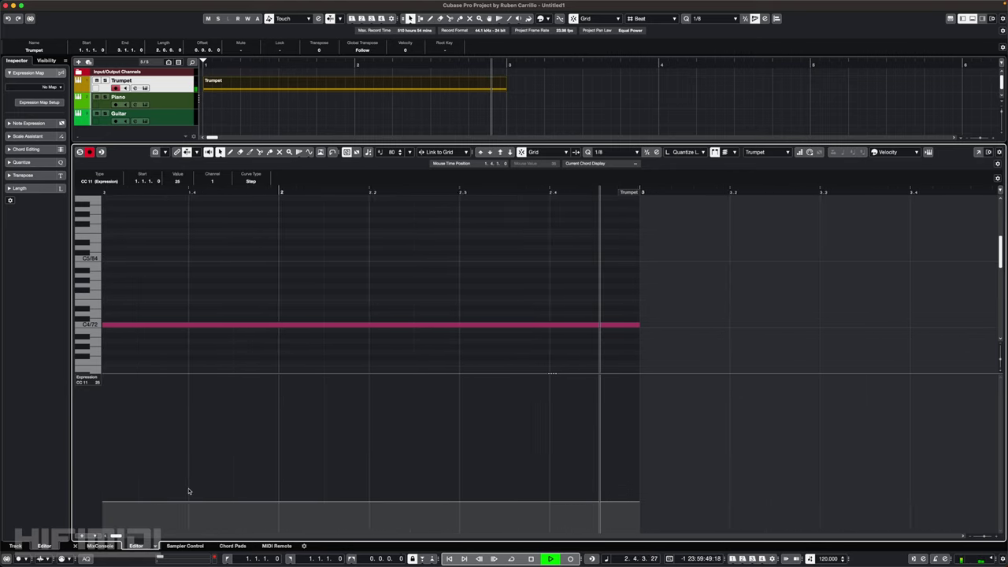
key("space")
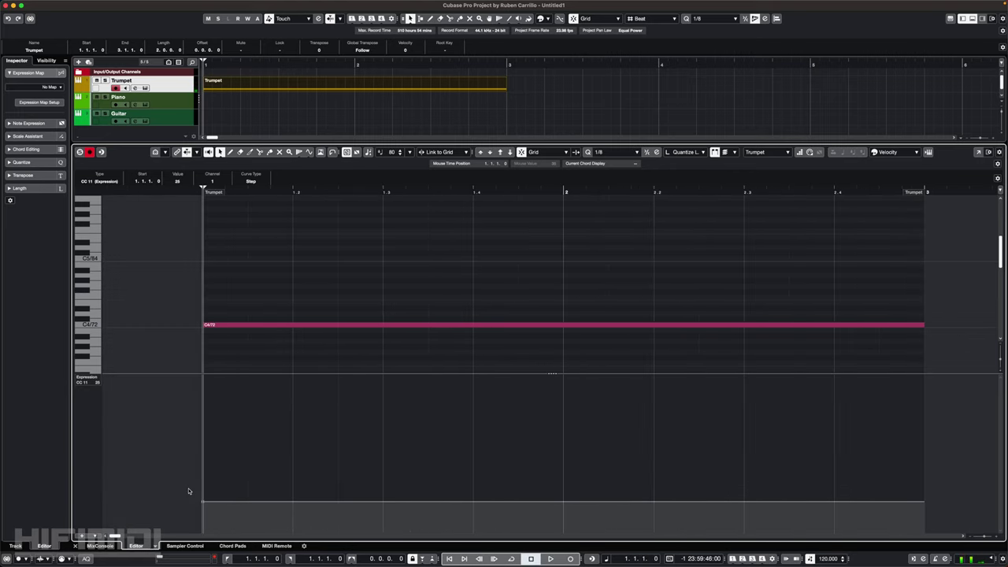
key("space")
key("space")
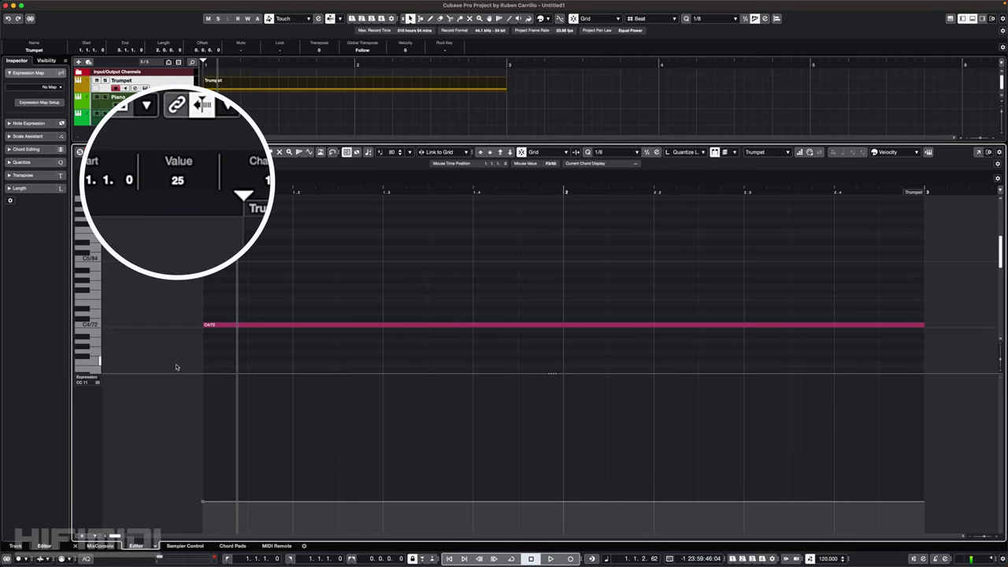
Set the Expression event value to 120 in the info line, audition it, then sketch a freehand curve
left_click(173, 183)
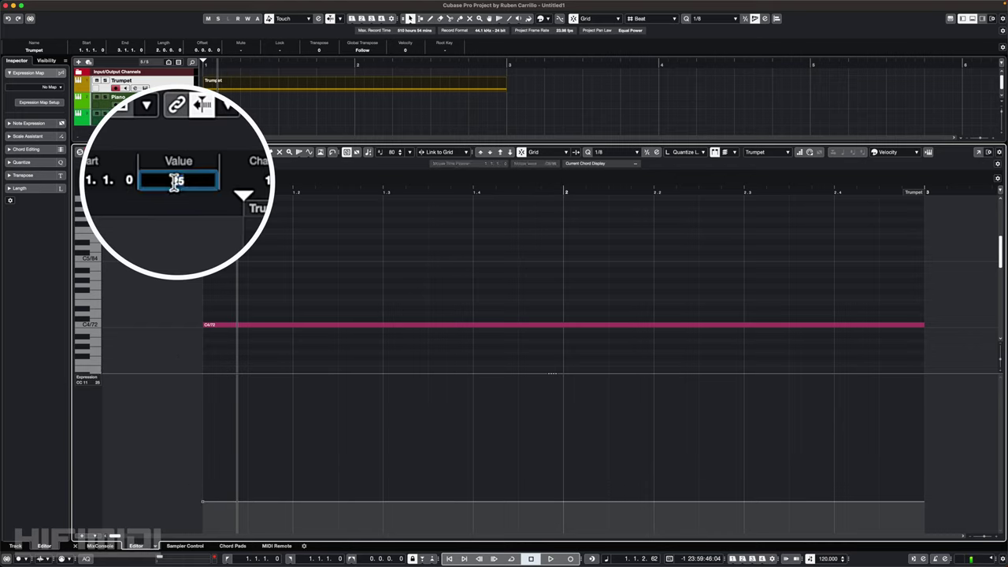
type("120")
key("Return")
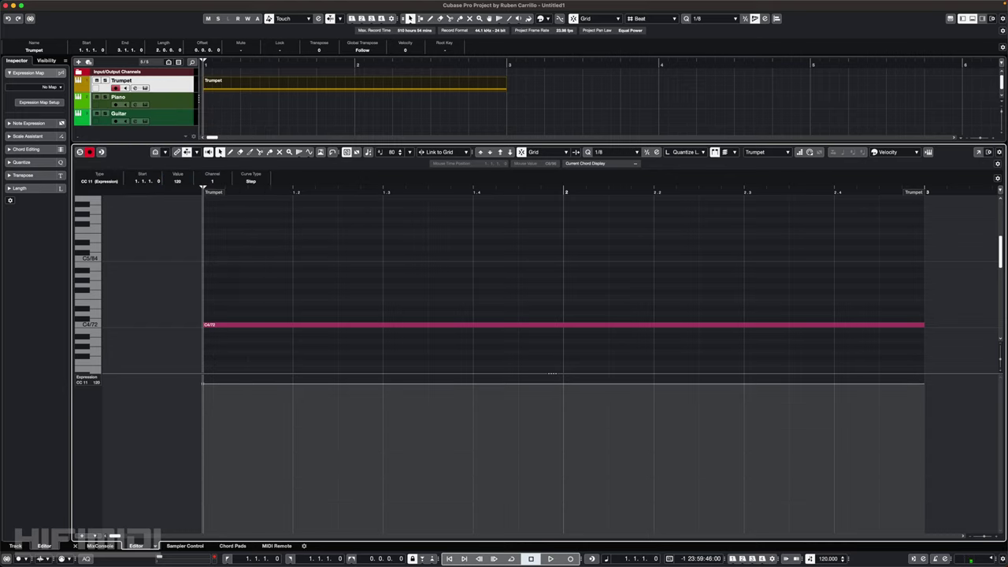
key("space")
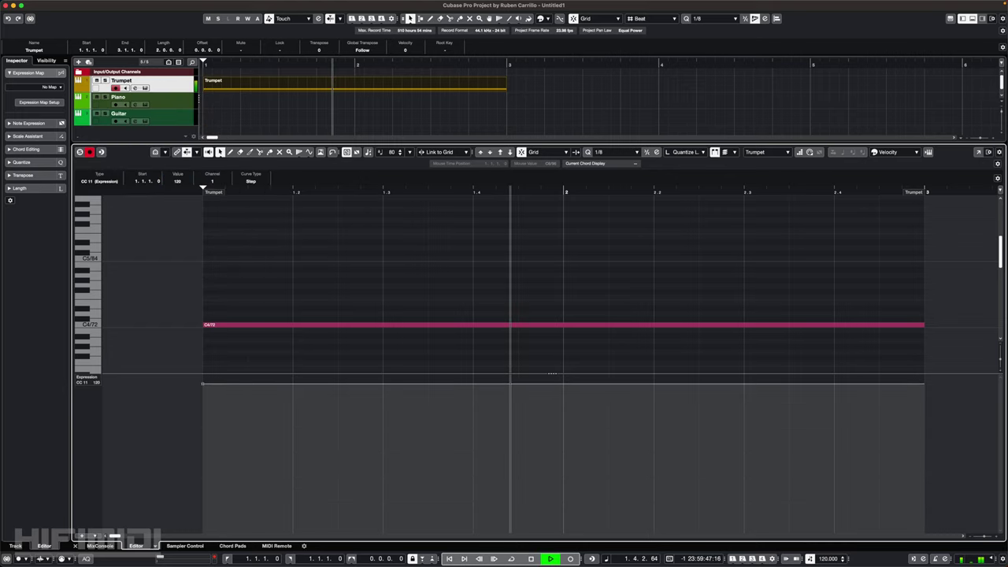
key("space")
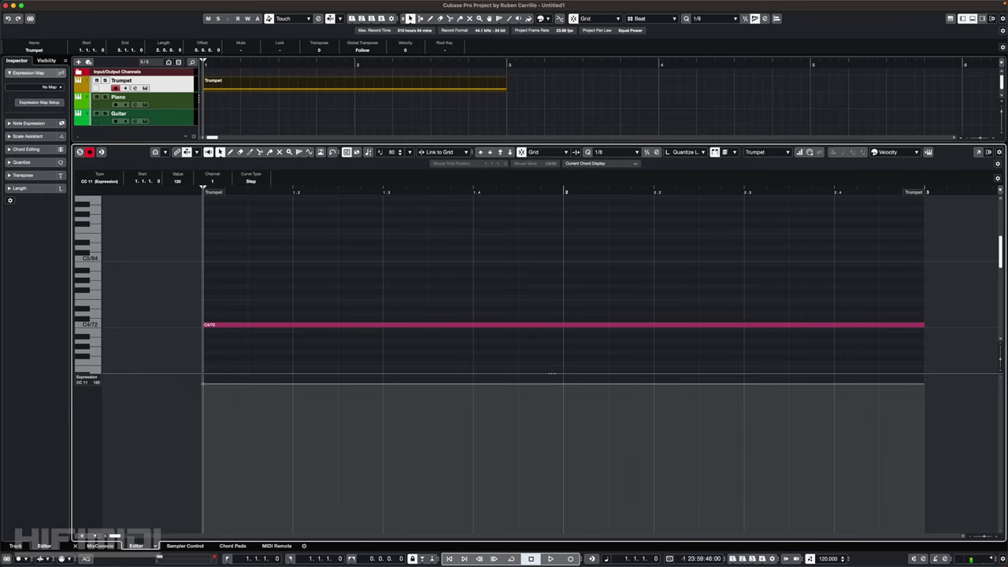
mouse_move(205, 443)
left_mouse_down()
mouse_move(259, 466)
mouse_move(440, 499)
mouse_move(555, 454)
mouse_move(685, 427)
mouse_move(838, 434)
left_mouse_up()
Undo the freehand curve, drop the start Expression to 20, and bend a rising curve to a high end point
key("super+z")
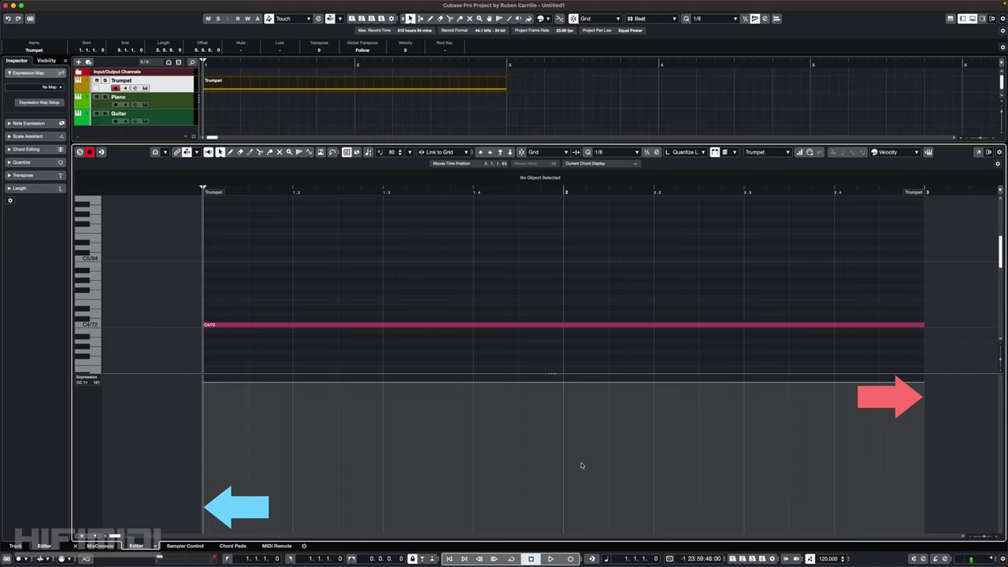
left_click(205, 387)
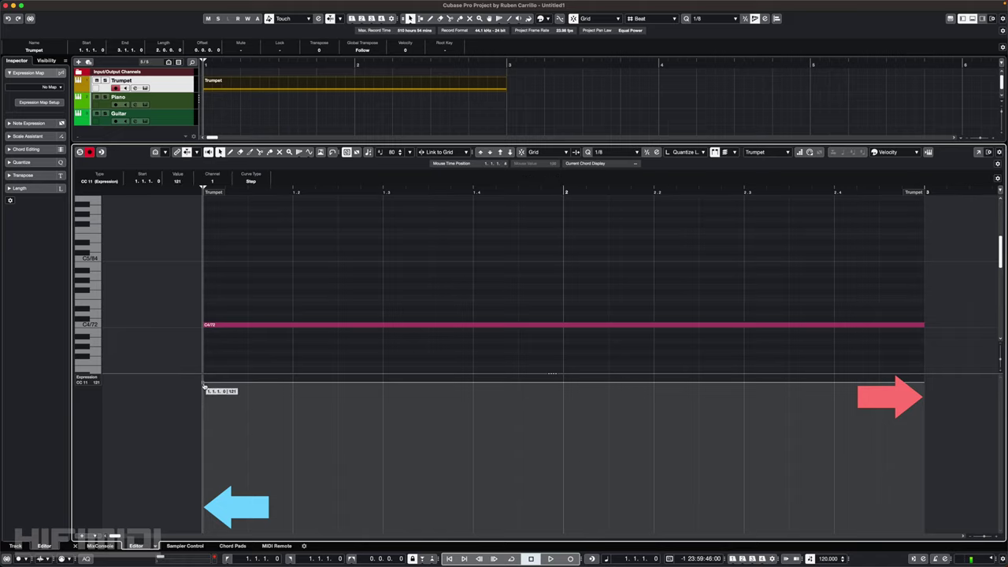
left_click_drag(204, 384, 204, 508)
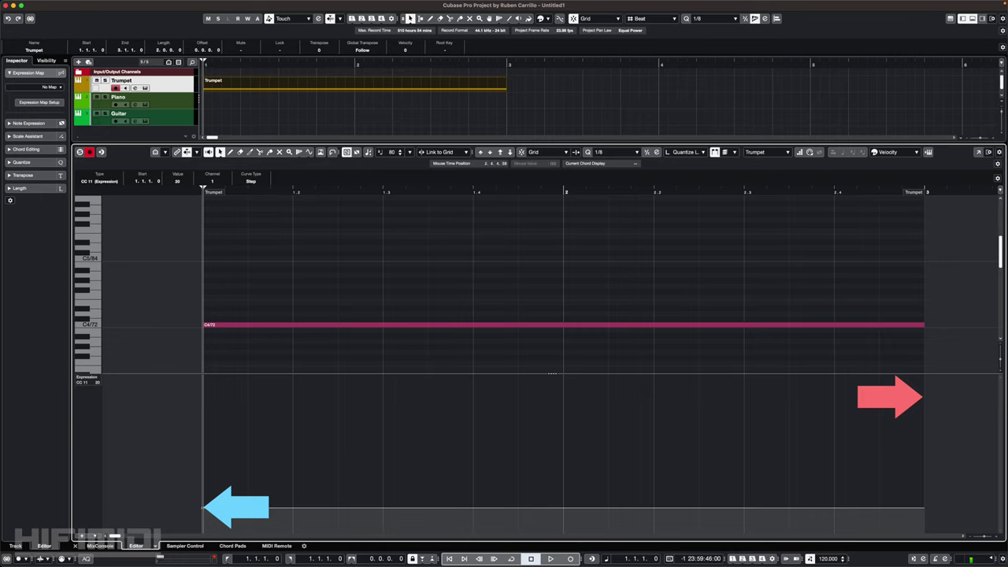
left_click(926, 395)
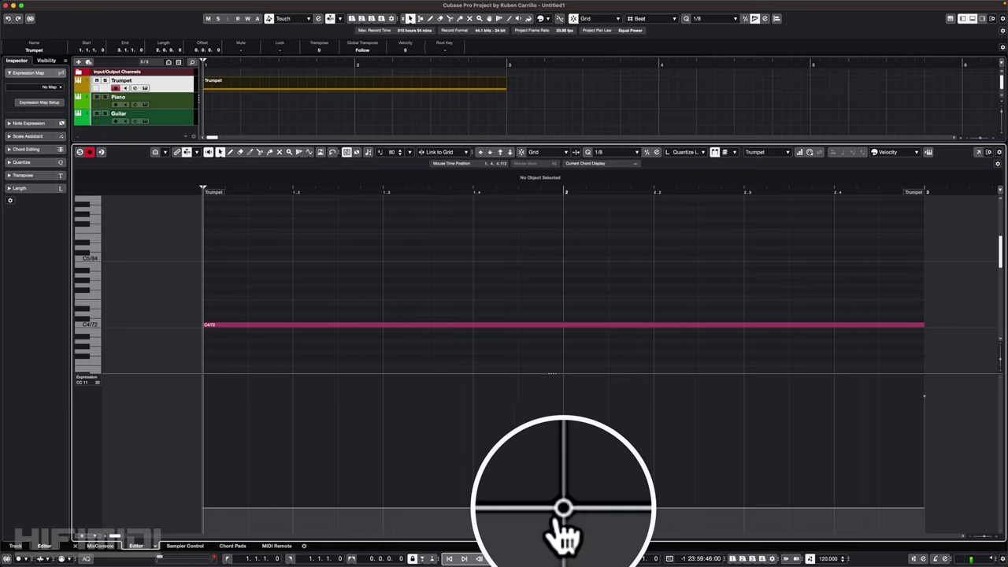
left_click_drag(564, 508, 571, 476)
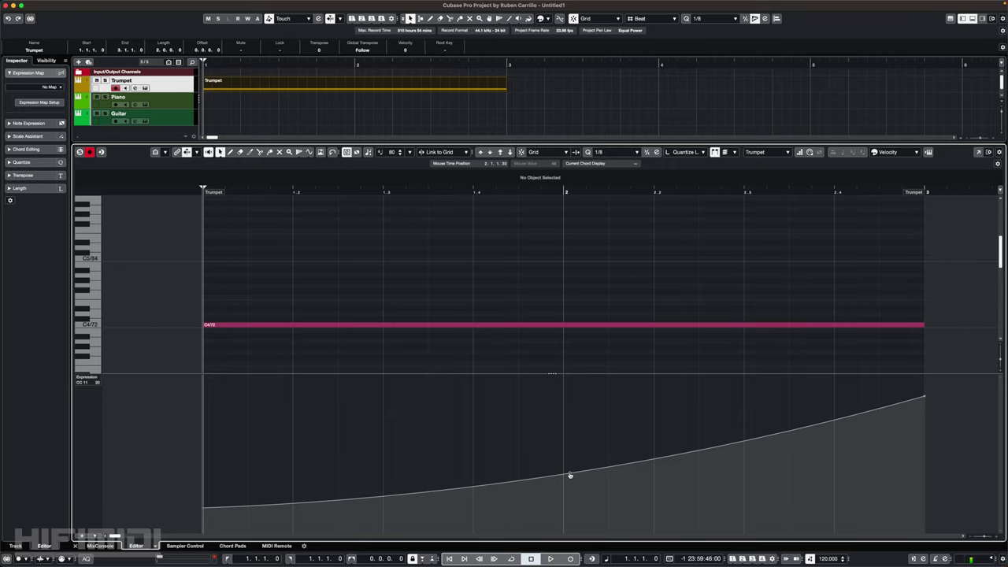
Play the part with the rising Expression curve, stop, and return the playhead to bar 1
key("space")
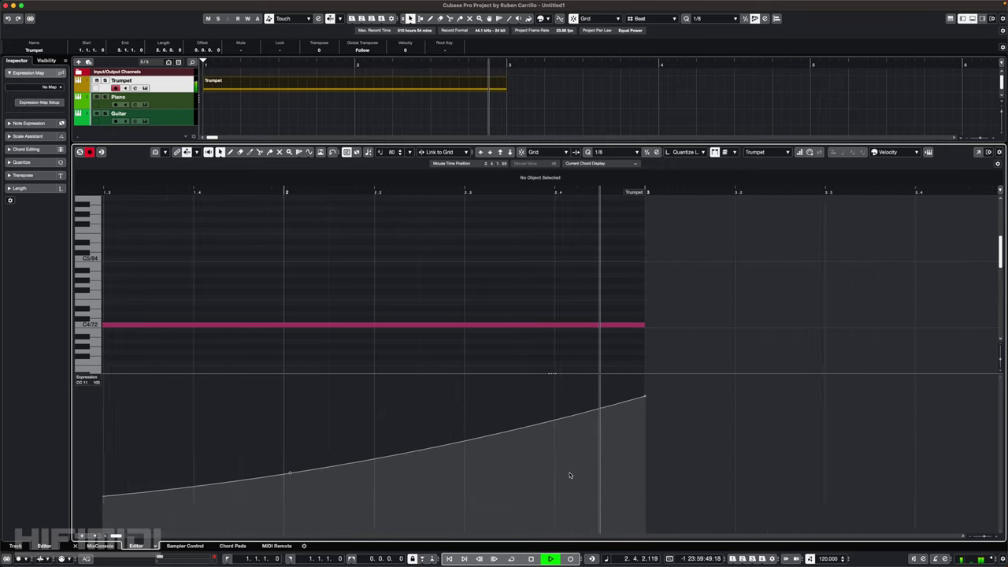
key("space")
key("Home")
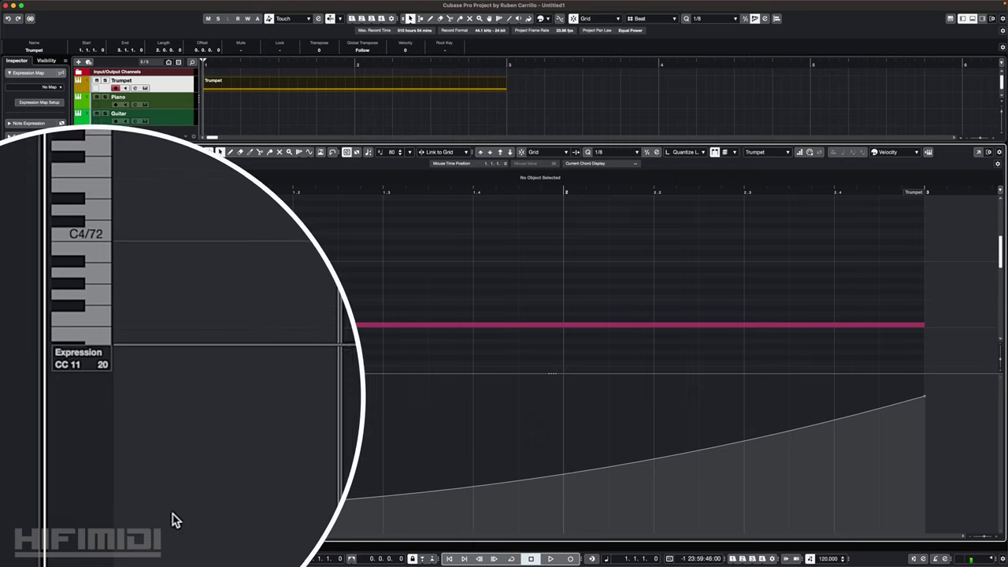
Switch the lane to CC 1 Modulation and draw a curve falling from 73 to the bottom by bar 2
left_click(78, 359)
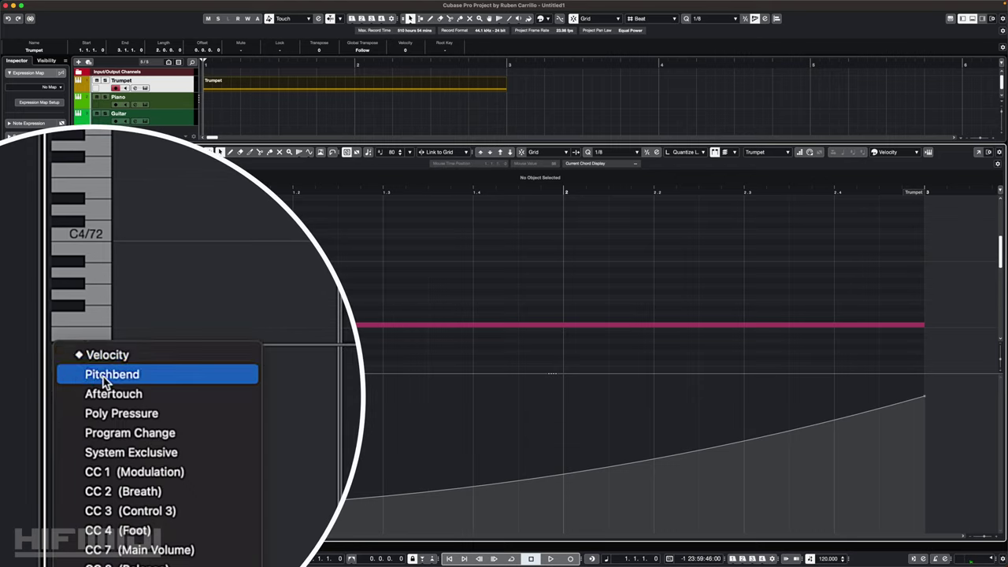
left_click(135, 475)
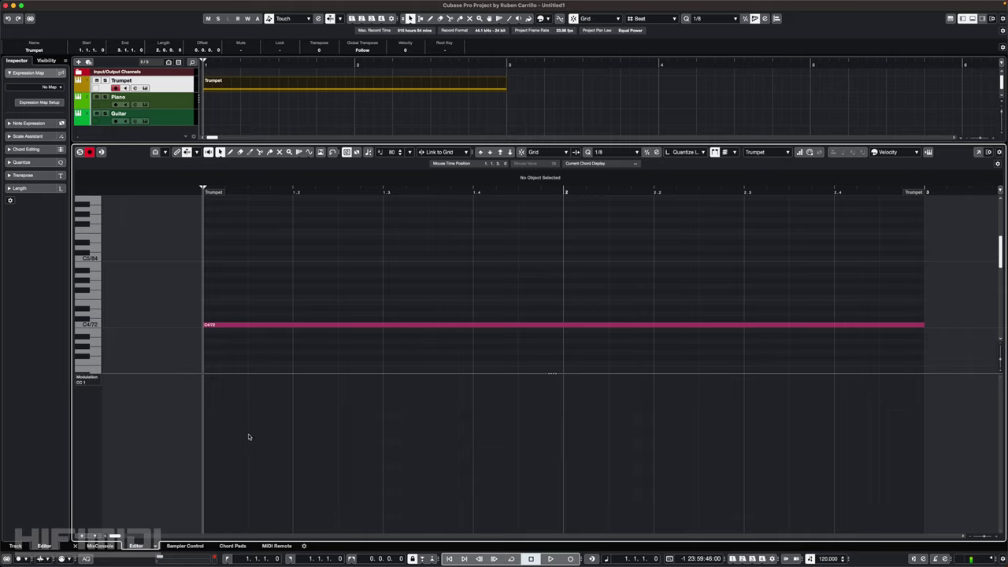
left_click(206, 442)
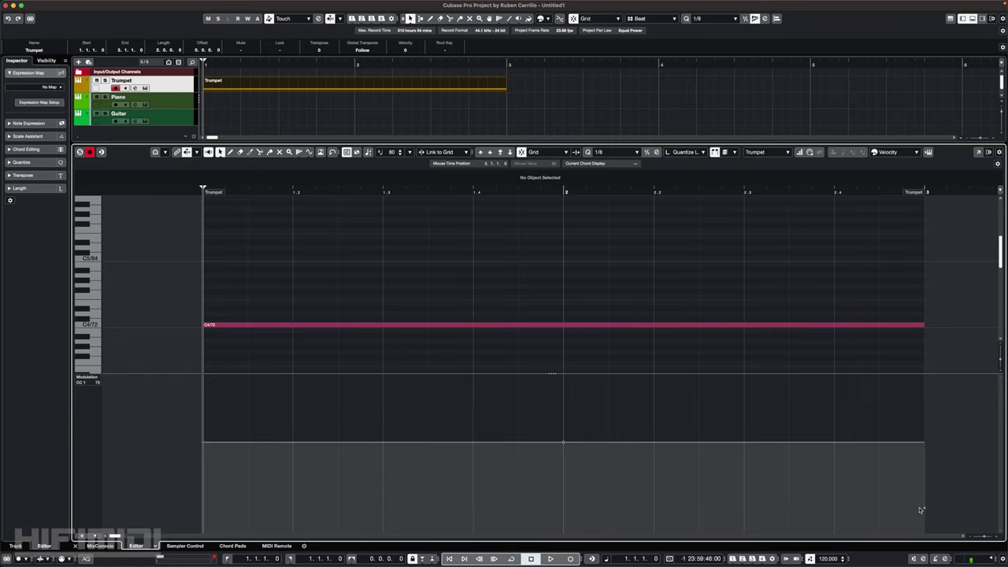
left_click_drag(921, 511, 558, 522)
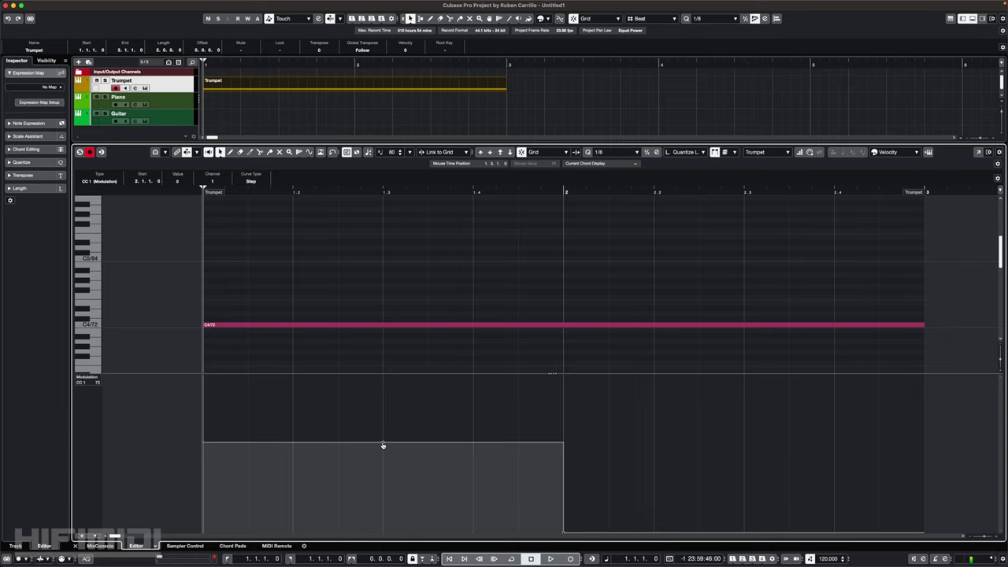
left_click_drag(383, 446, 372, 497)
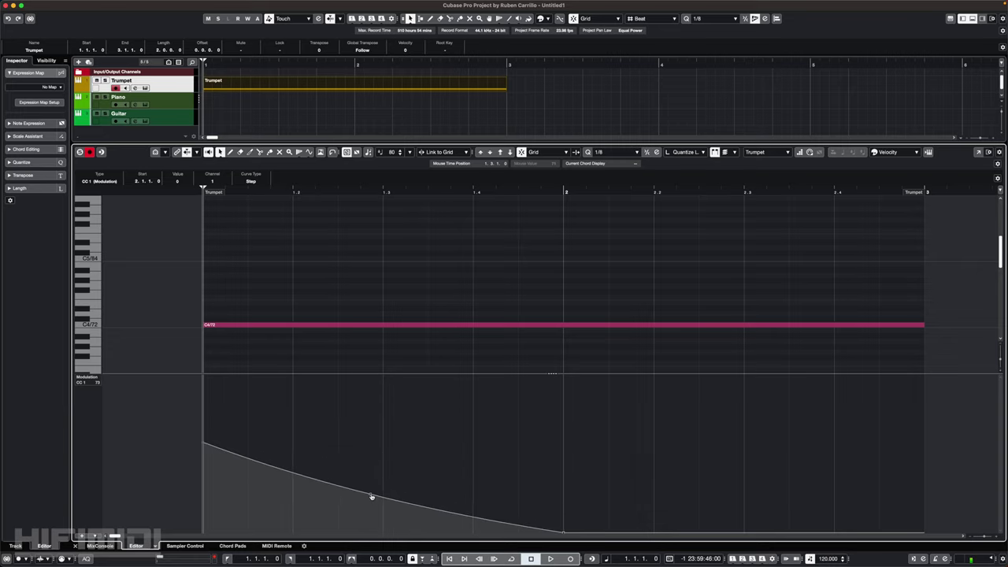
Audition the falling modulation, return to the part start, then deselect and undo the curve
key("space")
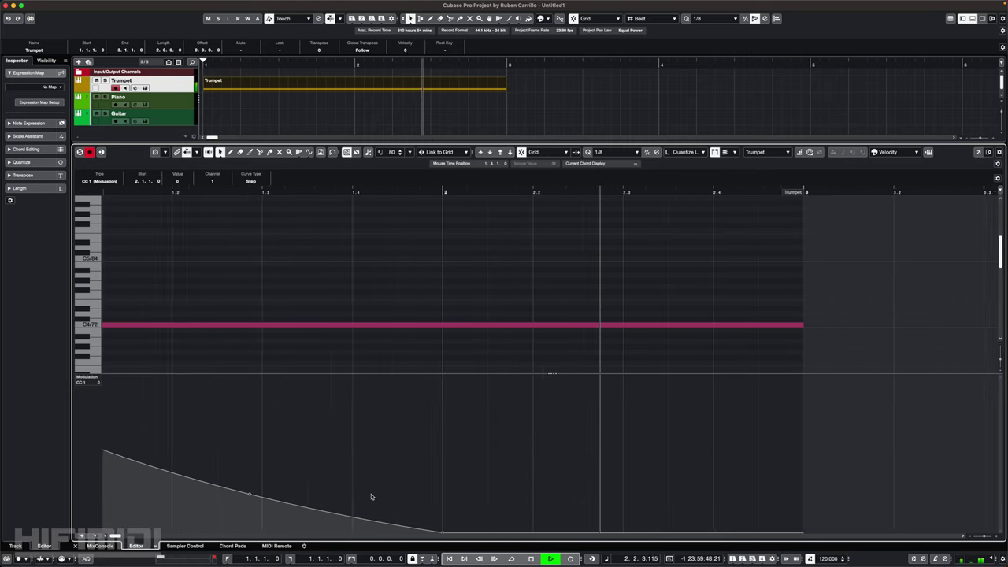
key("space")
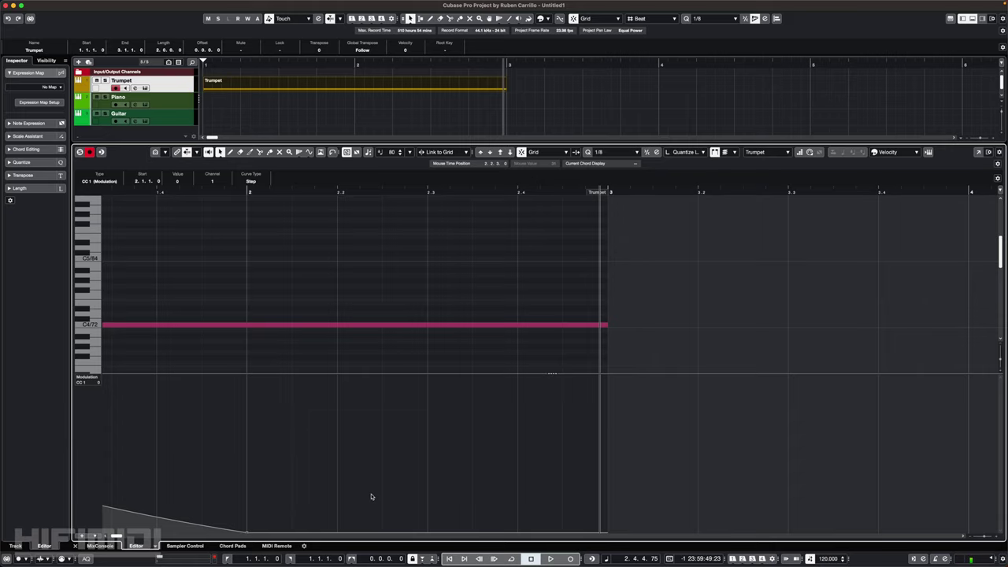
key("Home")
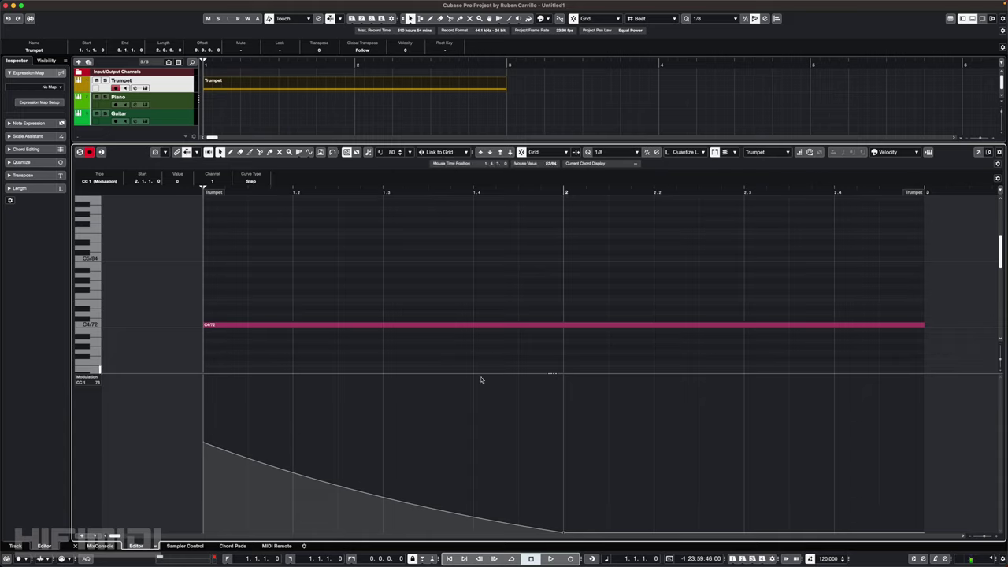
left_click(311, 429)
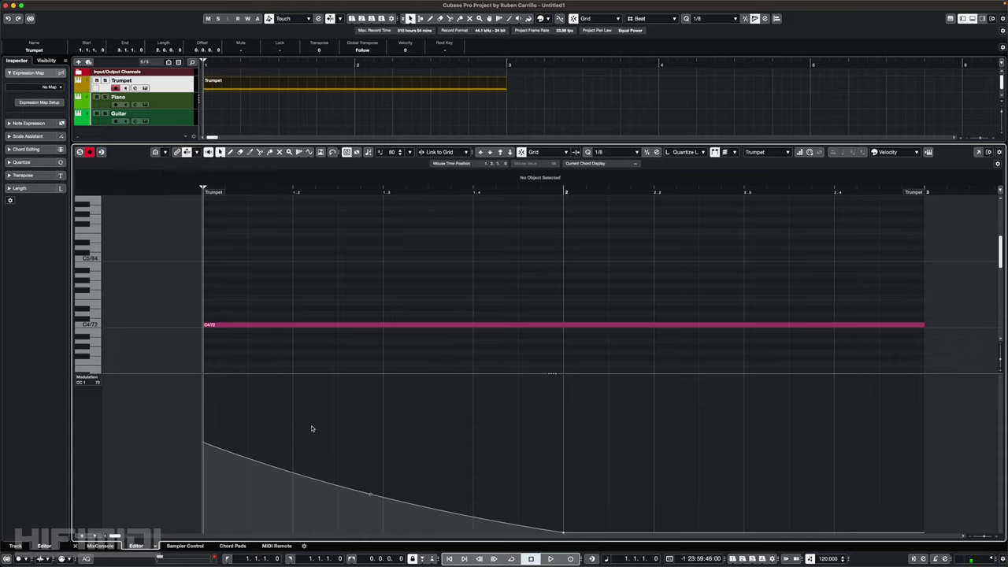
key("ctrl+z")
key("ctrl+z")
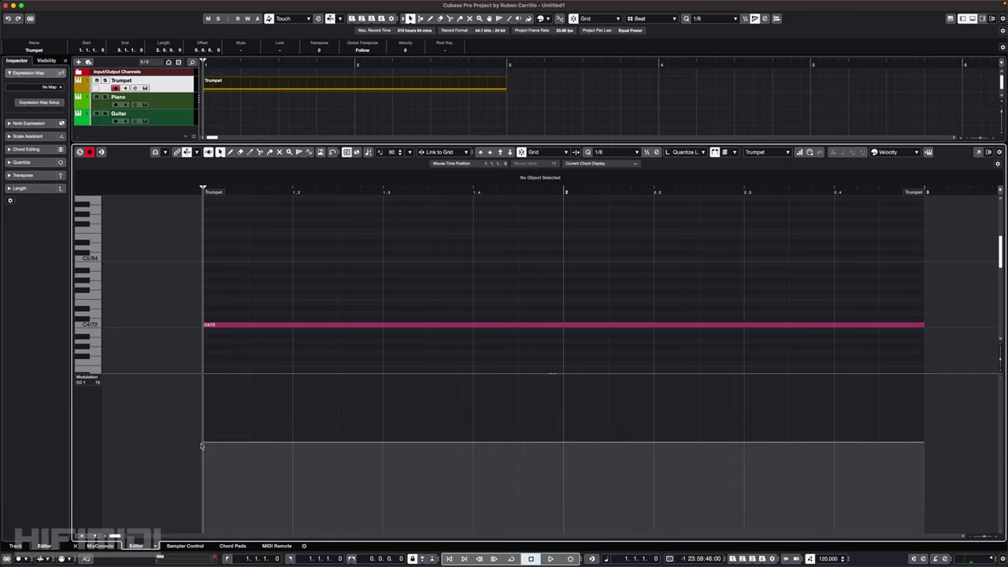
Pull the CC 1 start to the bottom, curve it upward, audition, then lower the end point and replay
left_click_drag(201, 445, 202, 542)
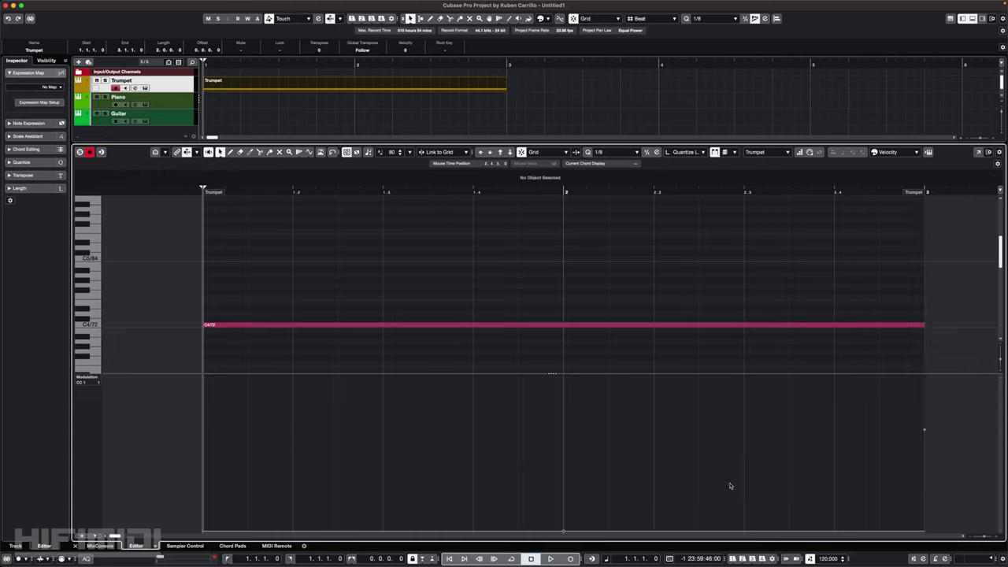
left_click_drag(563, 533, 573, 489)
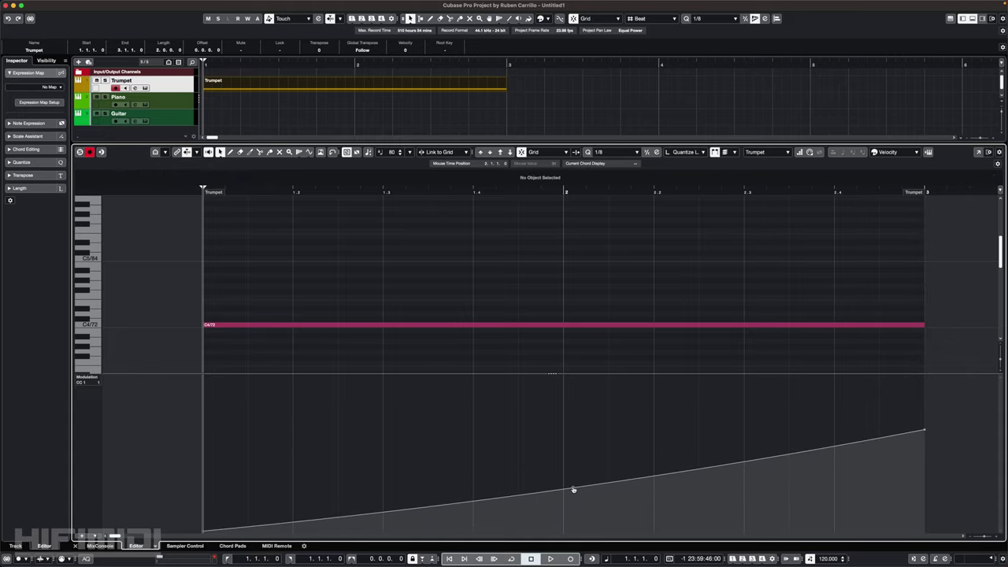
key("space")
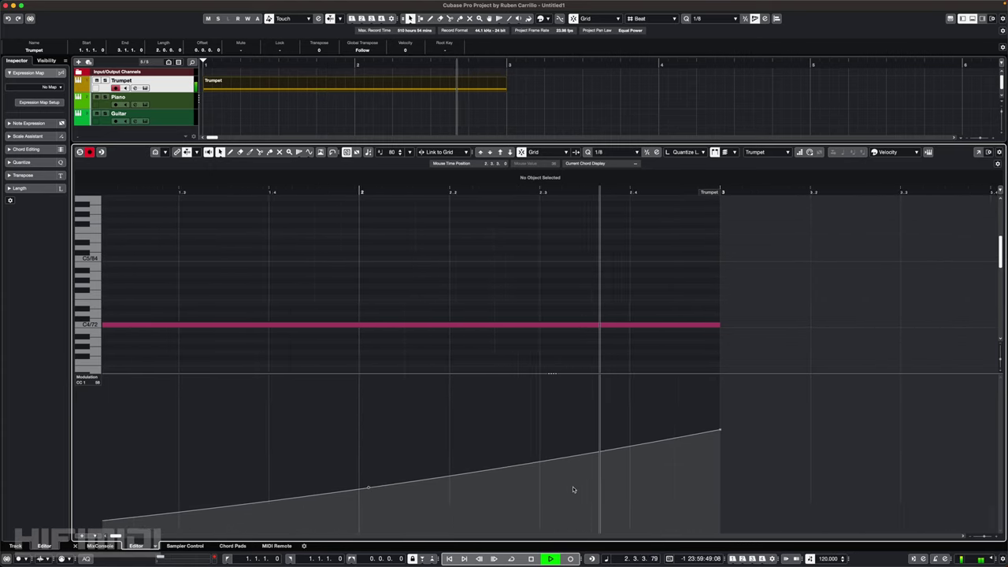
key("space")
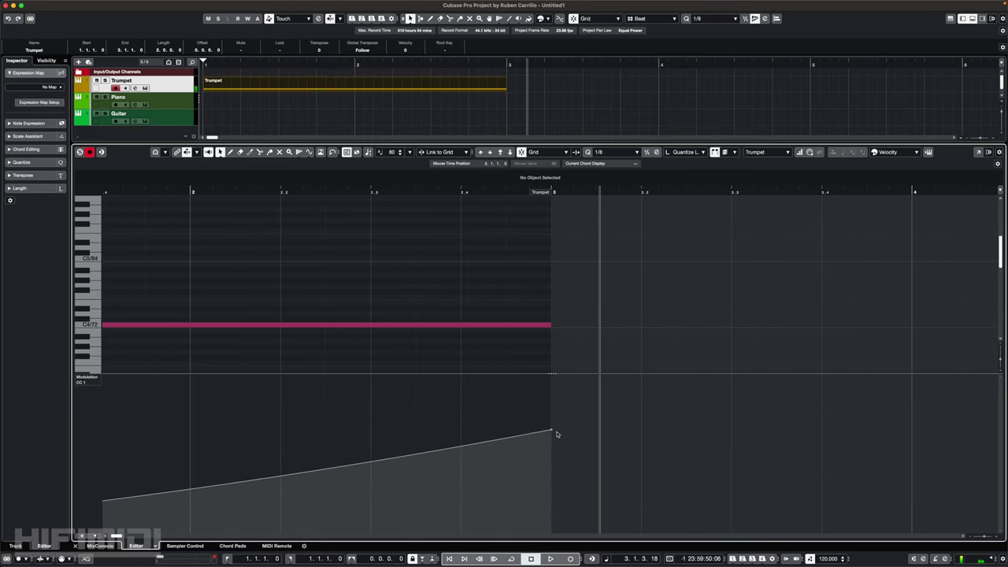
key("KP_Decimal")
left_click_drag(923, 429, 927, 467)
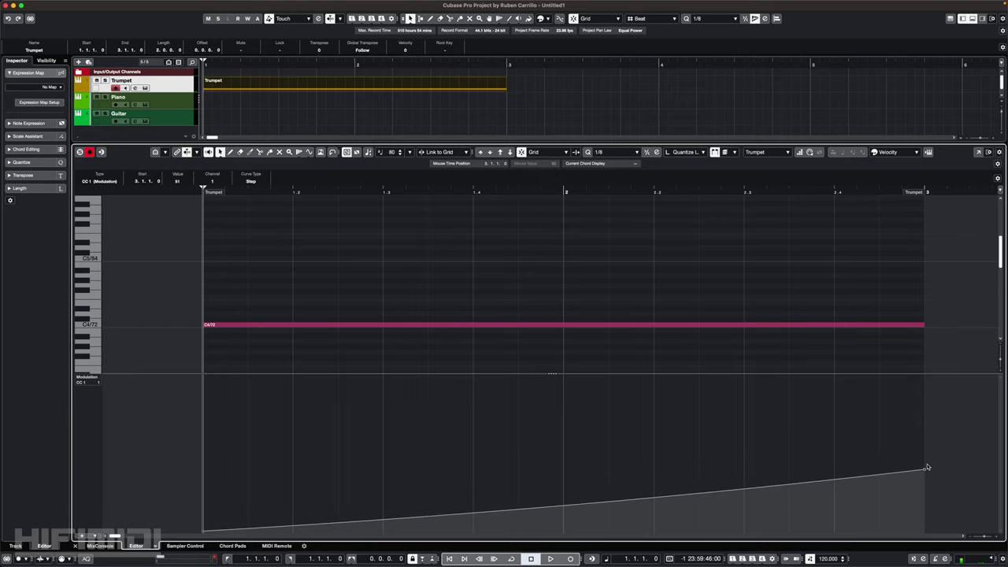
key("space")
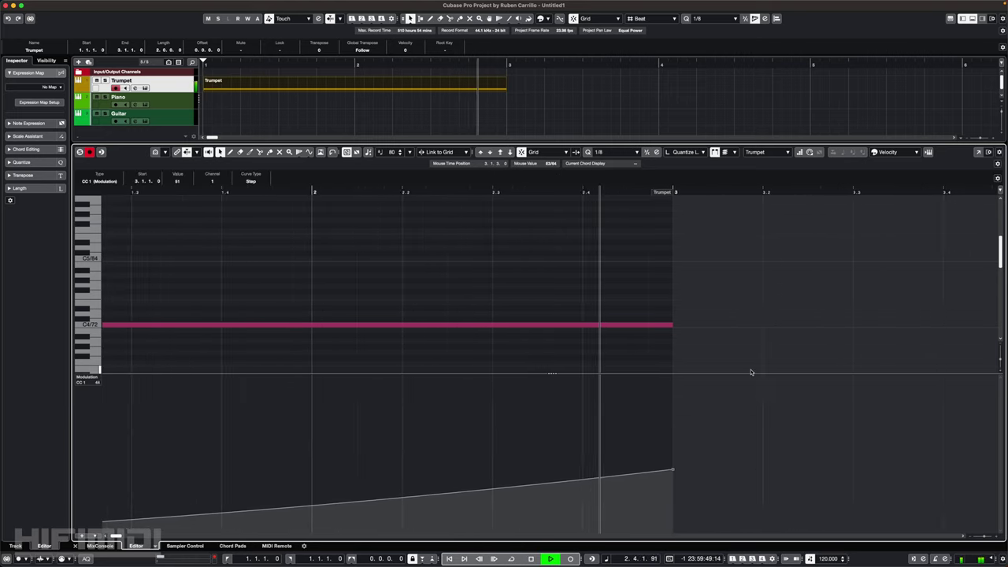
key("space")
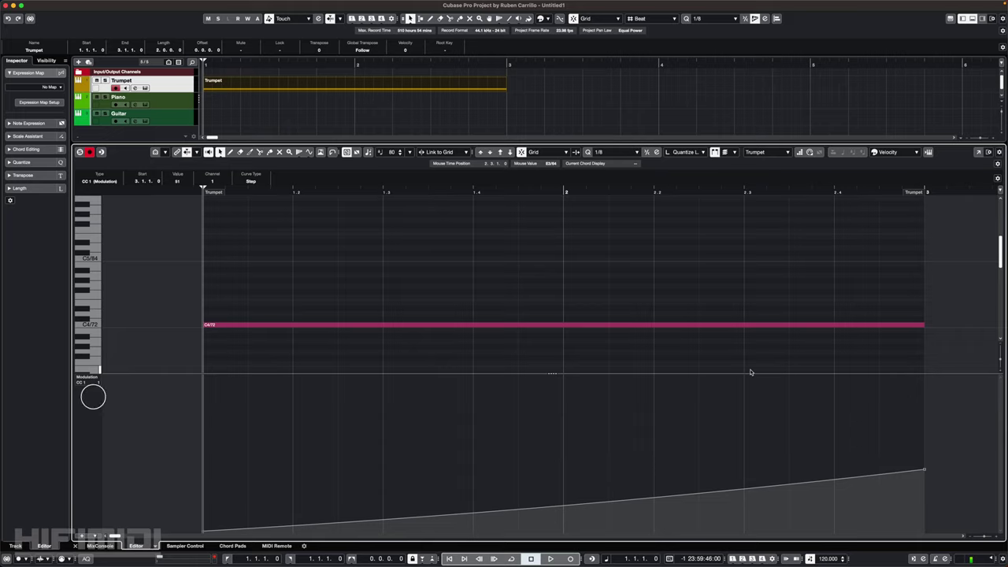
Show Pitchbend in the lane and drag the bend event down to -8192, then up to 8191
left_click(70, 363)
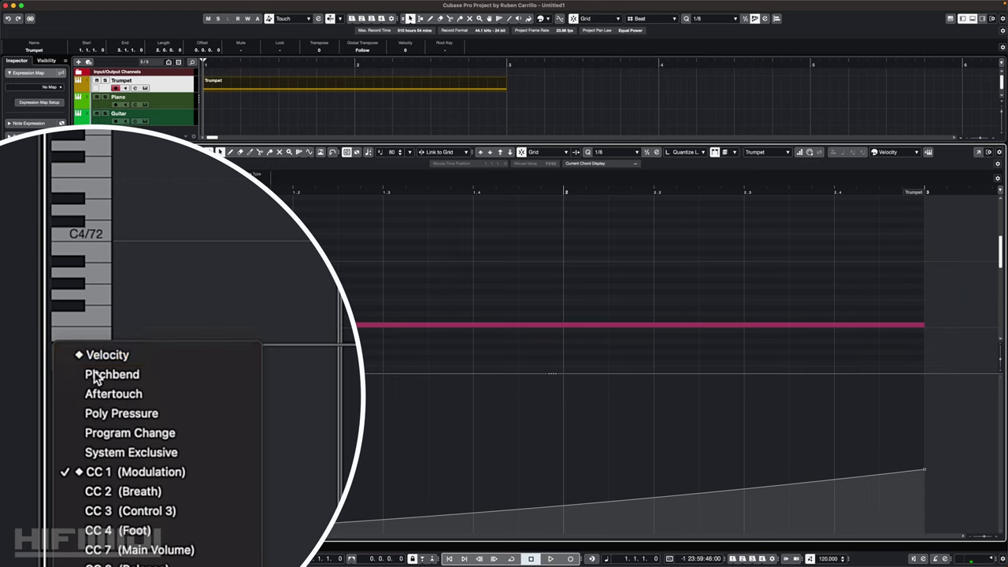
left_click(92, 375)
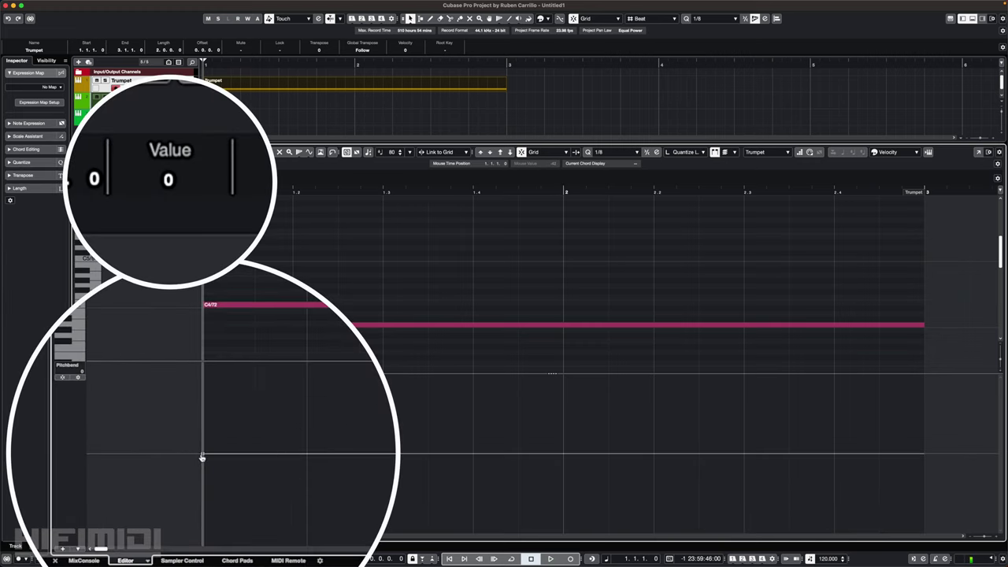
left_click_drag(202, 457, 208, 558)
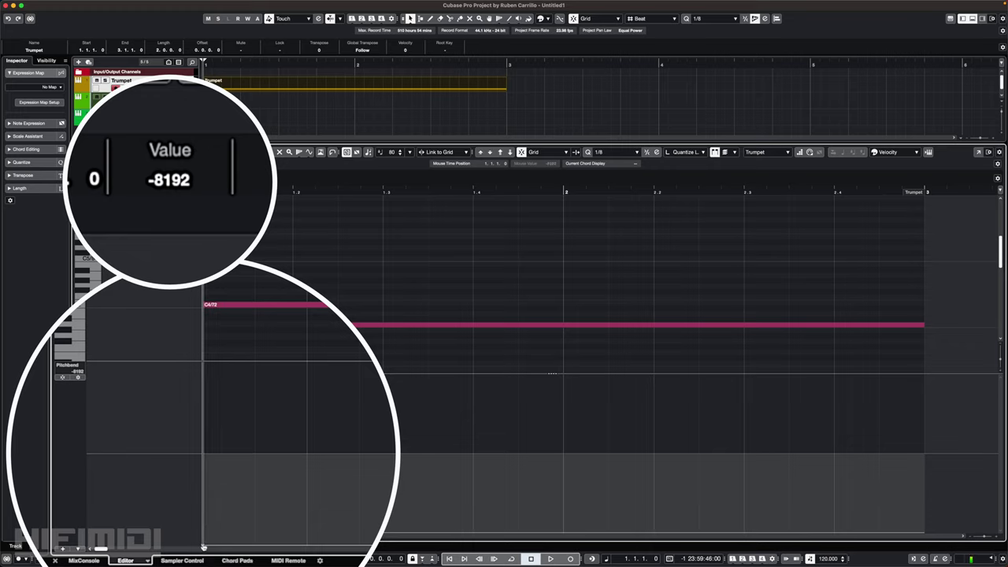
left_click_drag(203, 546, 185, 357)
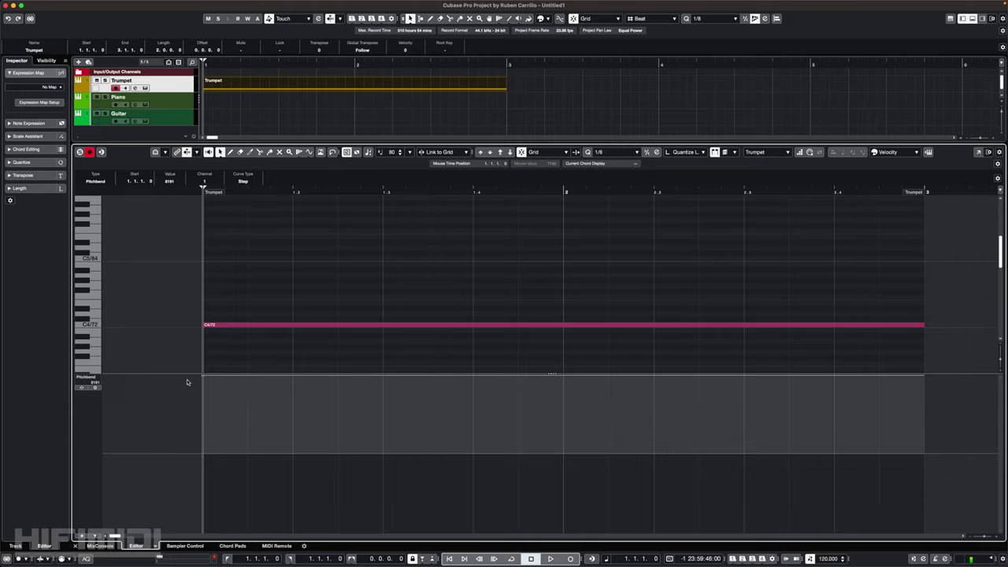
Curve the Trumpet pitch bend upward from zero to 8191 by beat 1.3, then audition it
left_click(187, 382)
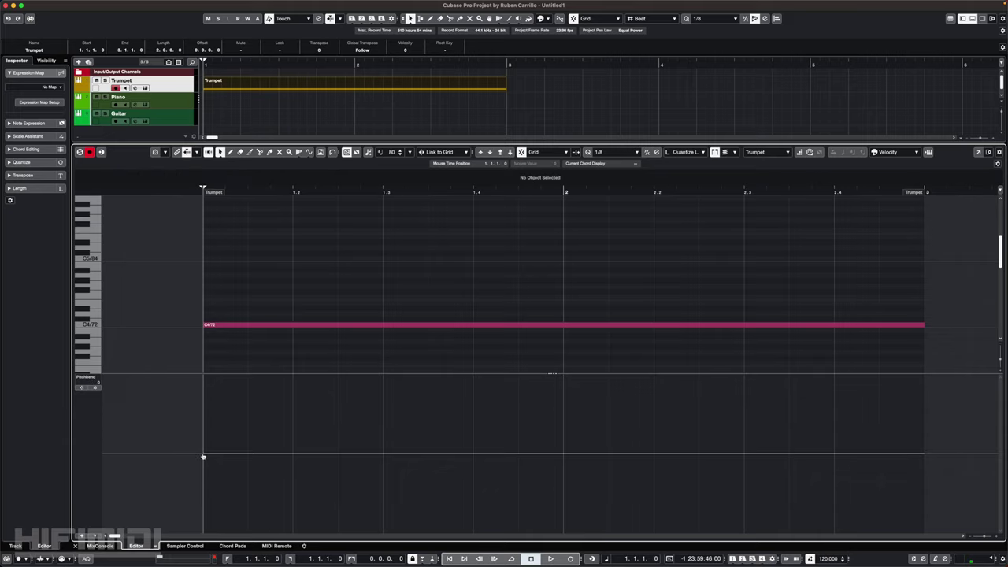
left_click(203, 457)
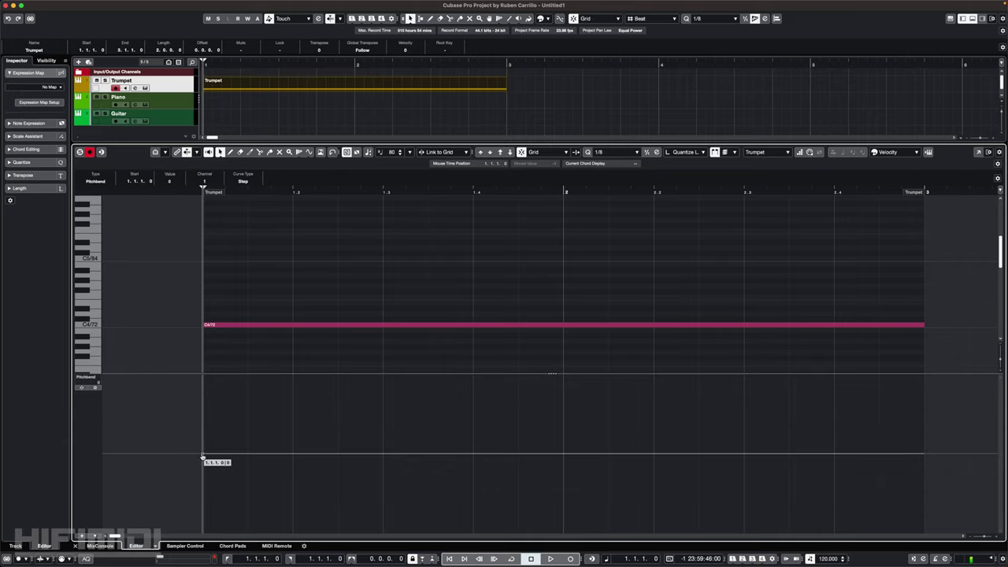
left_click(385, 374)
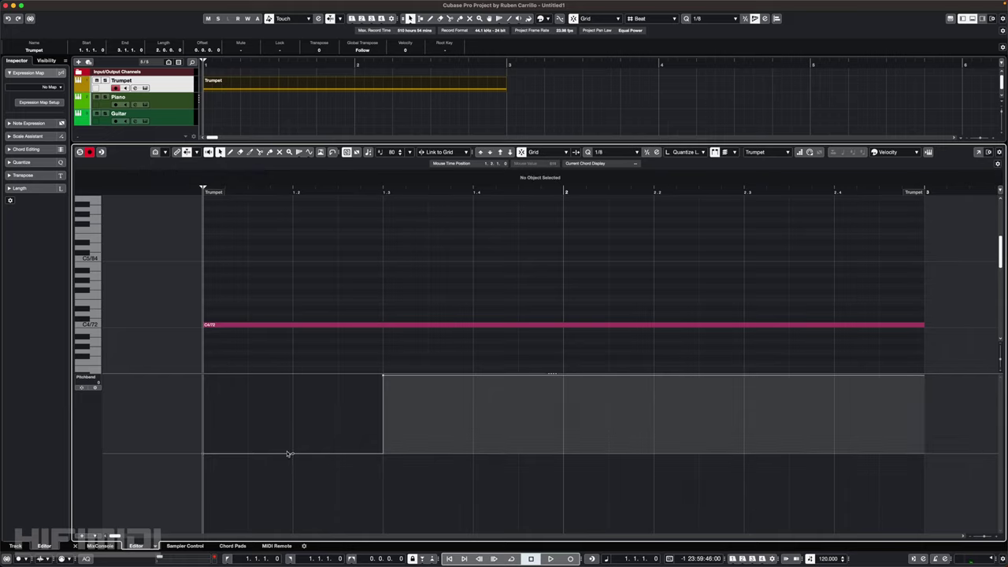
left_click_drag(293, 456, 295, 421)
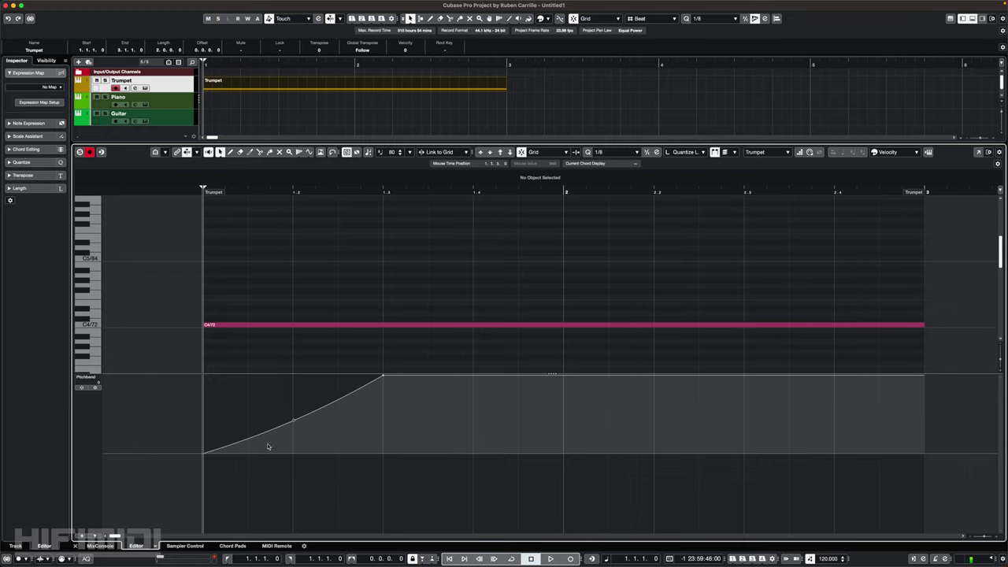
key("space")
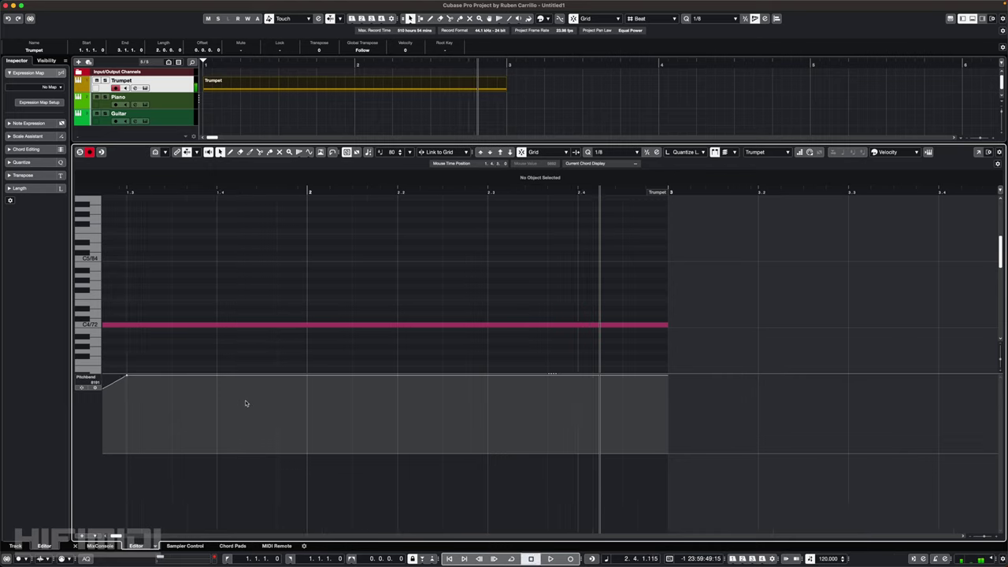
key("space")
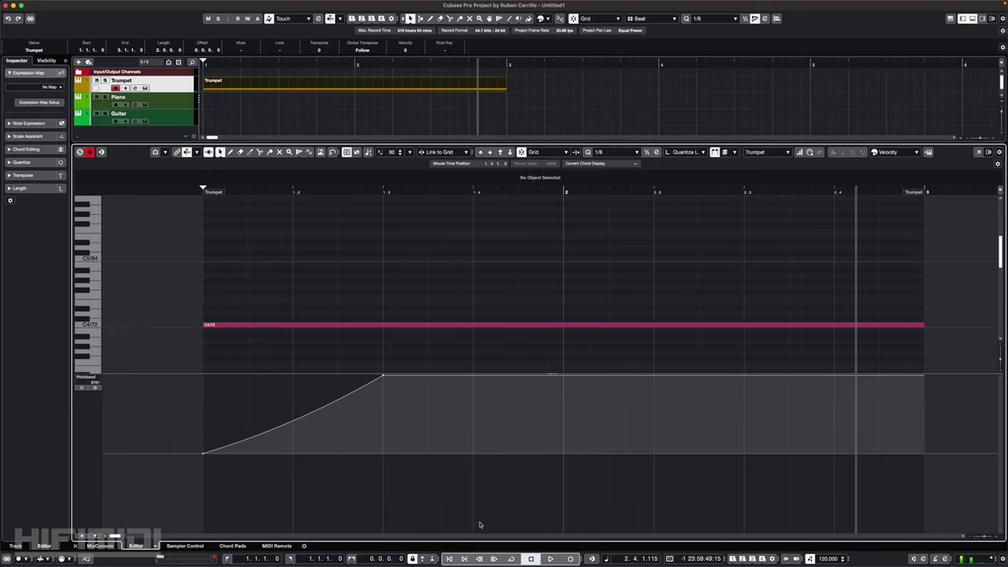
Add a minimum pitch bend point at bar 2 and curve the fall from the peak, then audition it
left_click(564, 532)
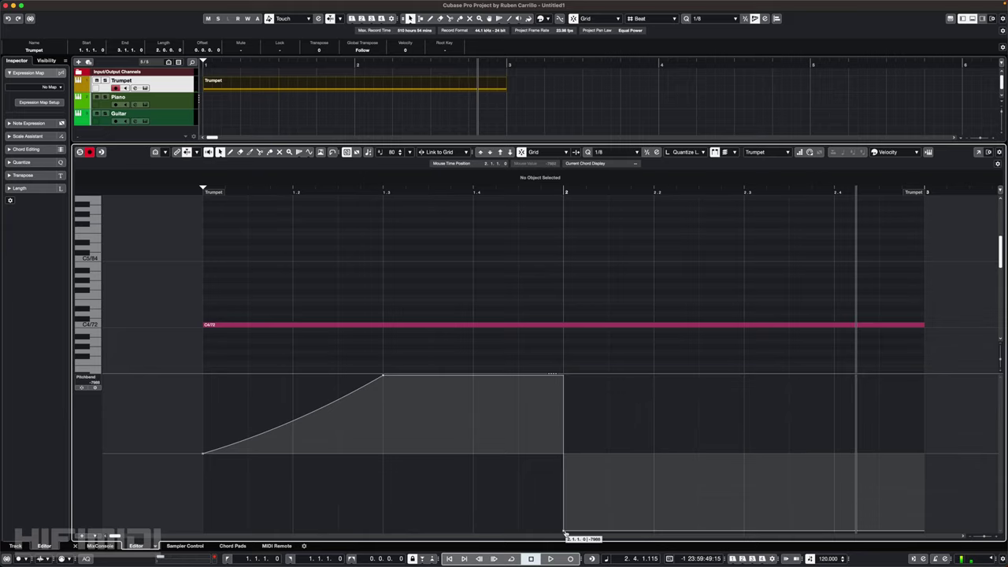
left_click_drag(473, 379, 452, 454)
key("space")
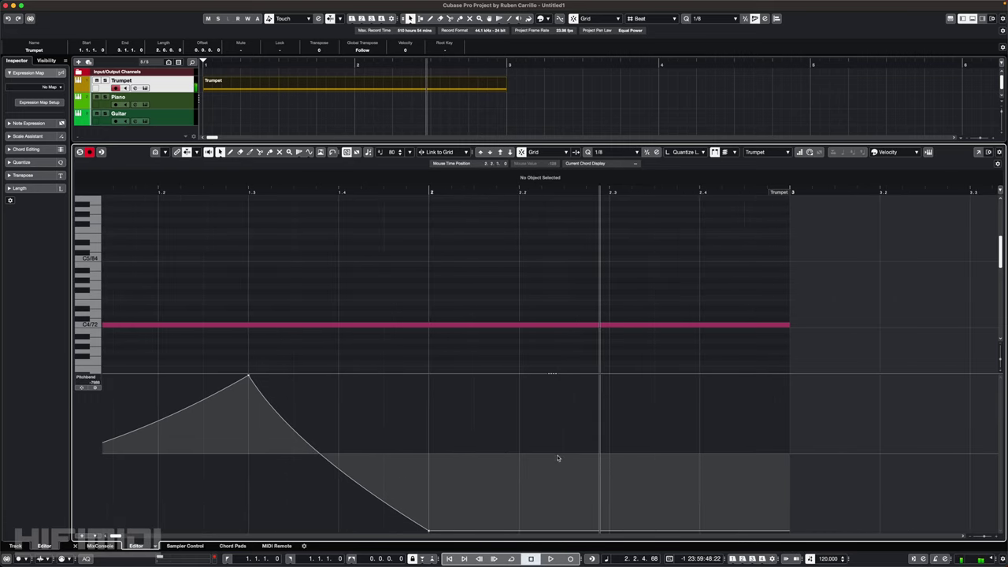
key("space")
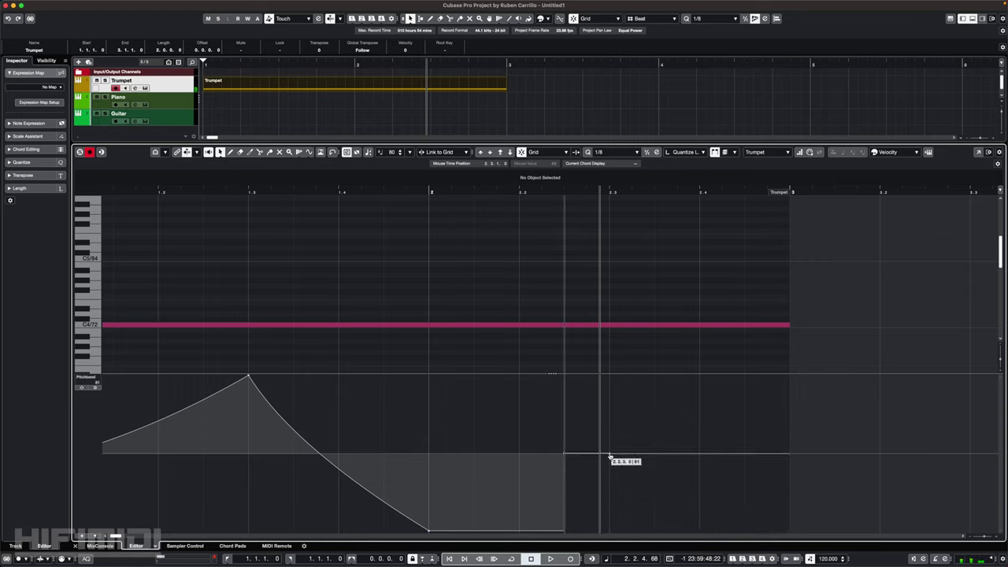
Replace the zero-reset point with a later one and curve the low segment back to zero
left_click(564, 455)
key("Delete")
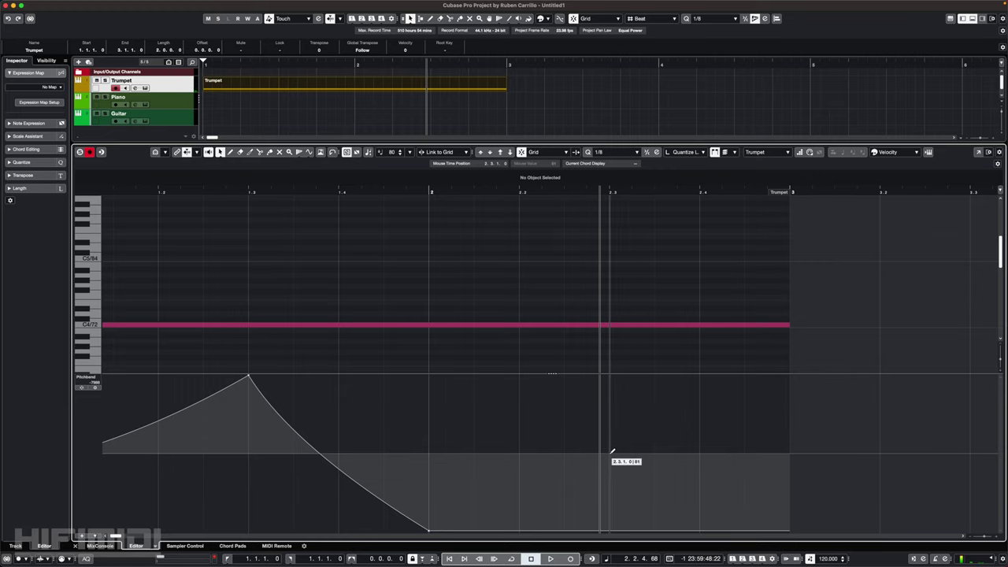
left_click(611, 453)
left_click_drag(520, 532, 516, 481)
key("space")
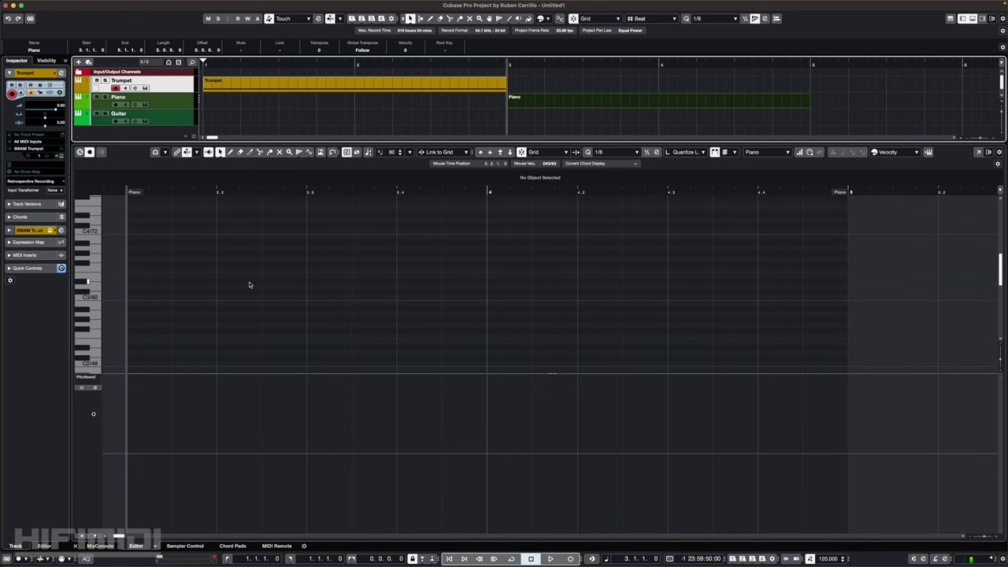
Show Sustain CC 64 in the Piano part's lane, try and undo a value, then open Pianoteq 8 Pro
left_click(85, 376)
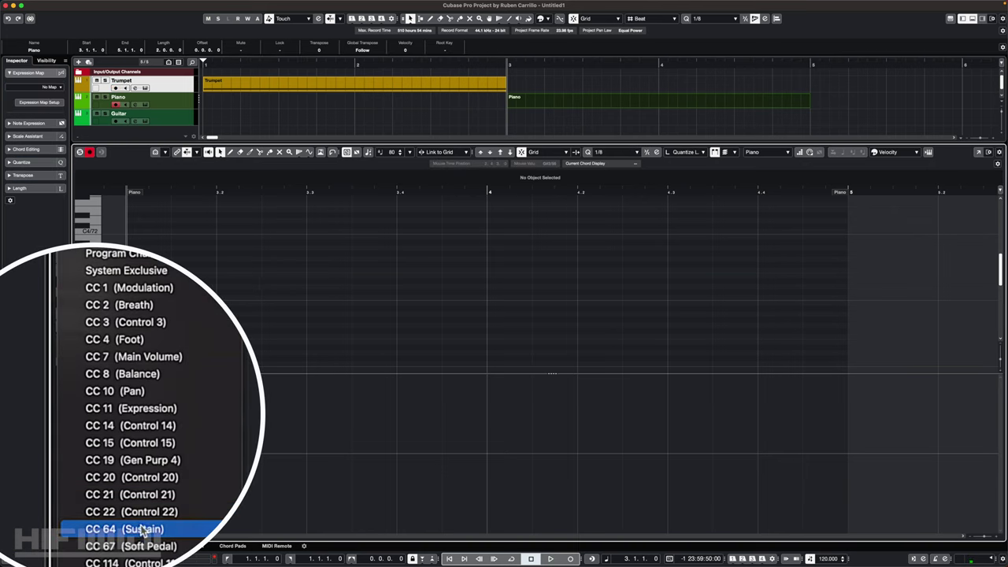
left_click(145, 530)
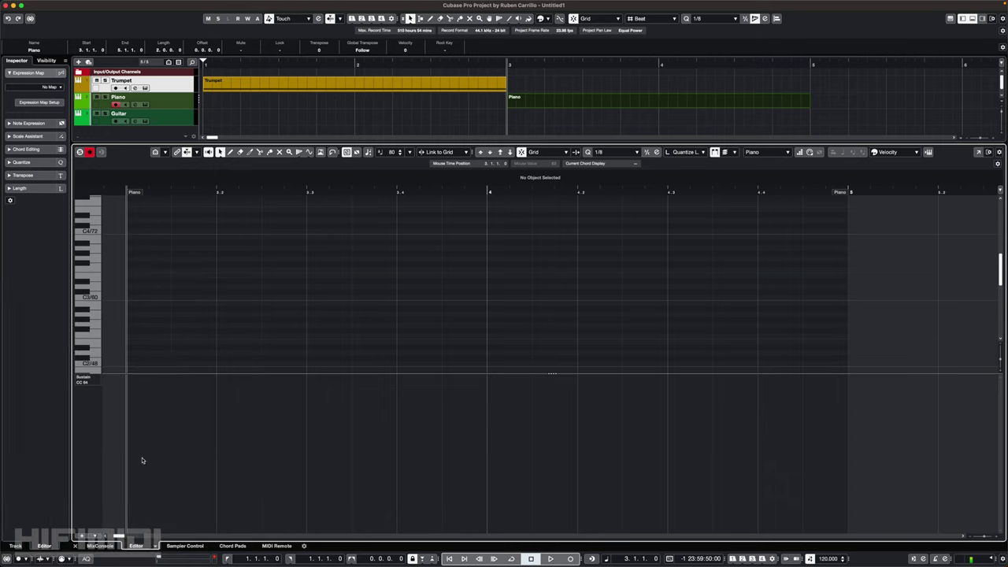
left_click(164, 432)
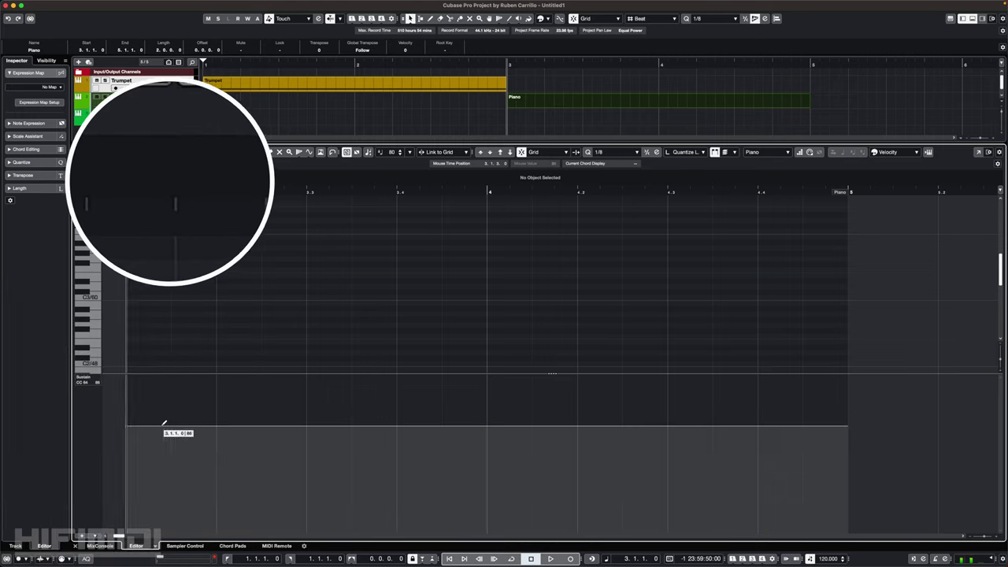
mouse_move(126, 430)
left_mouse_down()
mouse_move(127, 477)
mouse_move(129, 371)
mouse_move(127, 513)
mouse_move(134, 423)
left_mouse_up()
key("Escape")
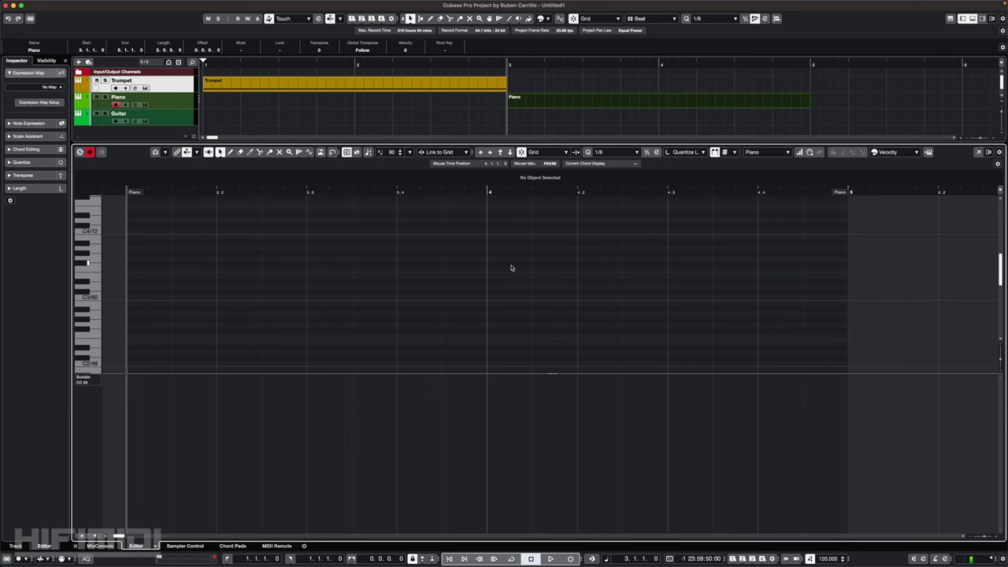
key("super+e")
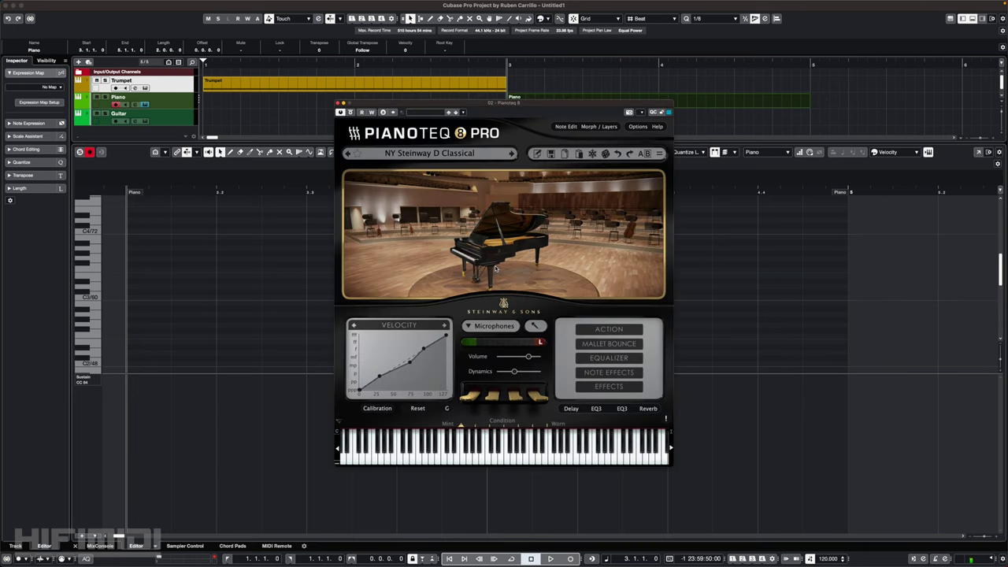
Demonstrate Pianoteq's sustain pedal, then close the plugin window
left_click(539, 396)
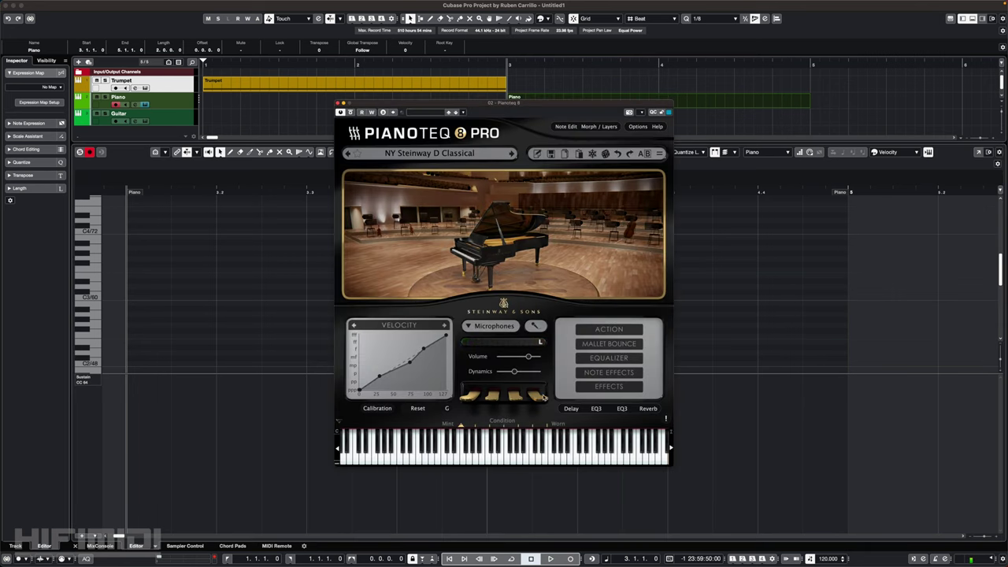
key("super+w")
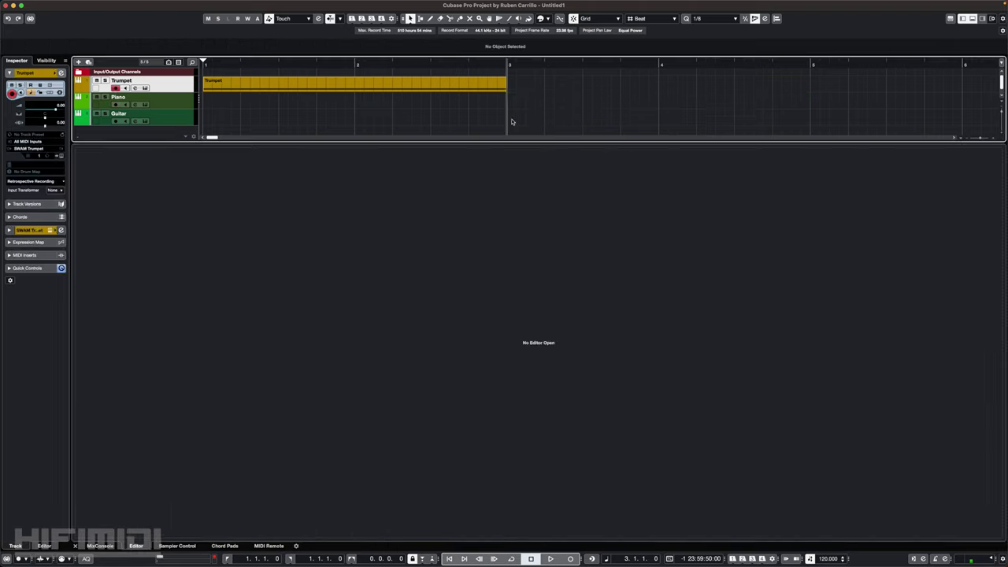
Draw a Guitar part from bar 3 to 5 and pencil in notes D3, A2, E2 and B1
left_click_drag(510, 120, 798, 122)
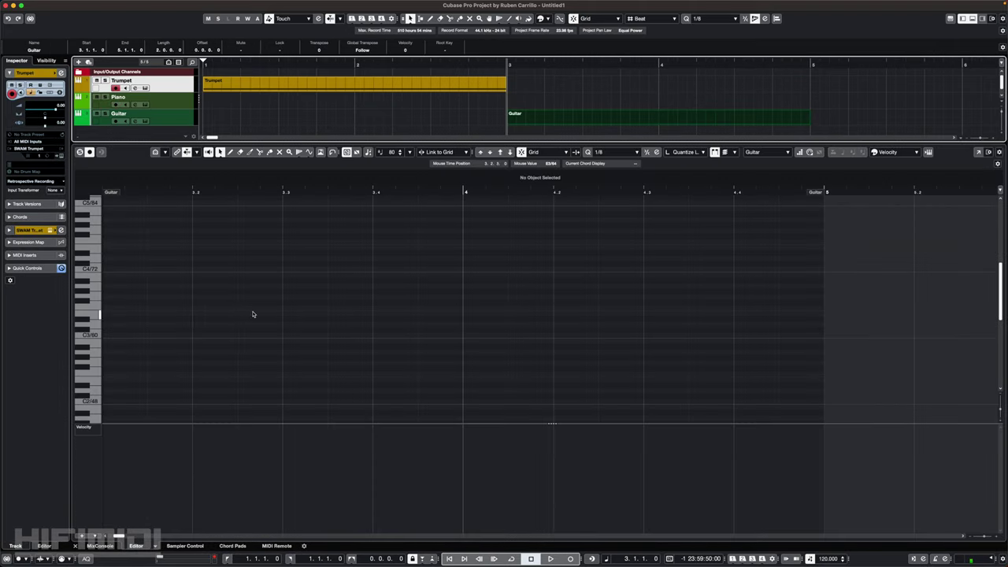
scroll(252, 315, "left", 2)
left_click(210, 323)
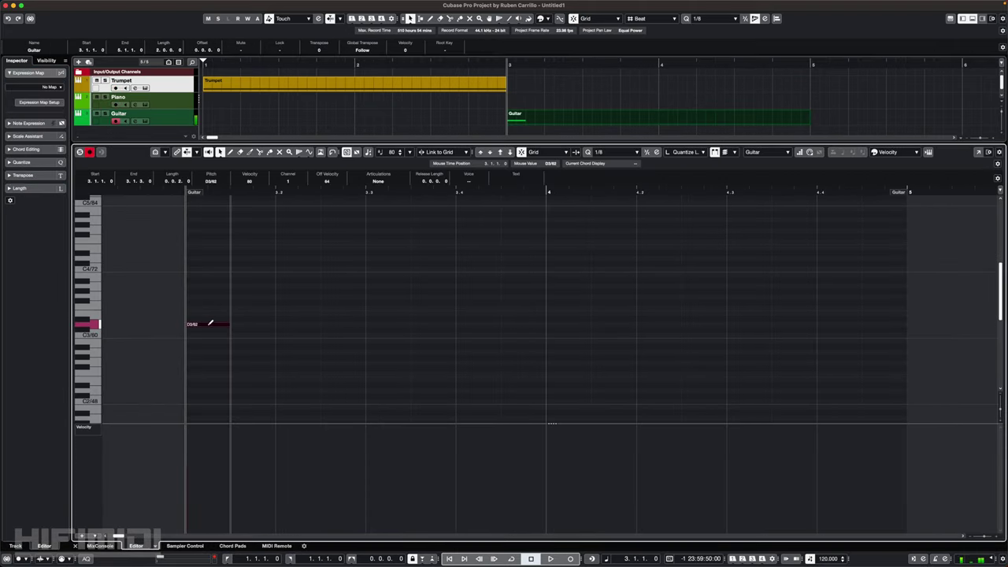
left_click(249, 351)
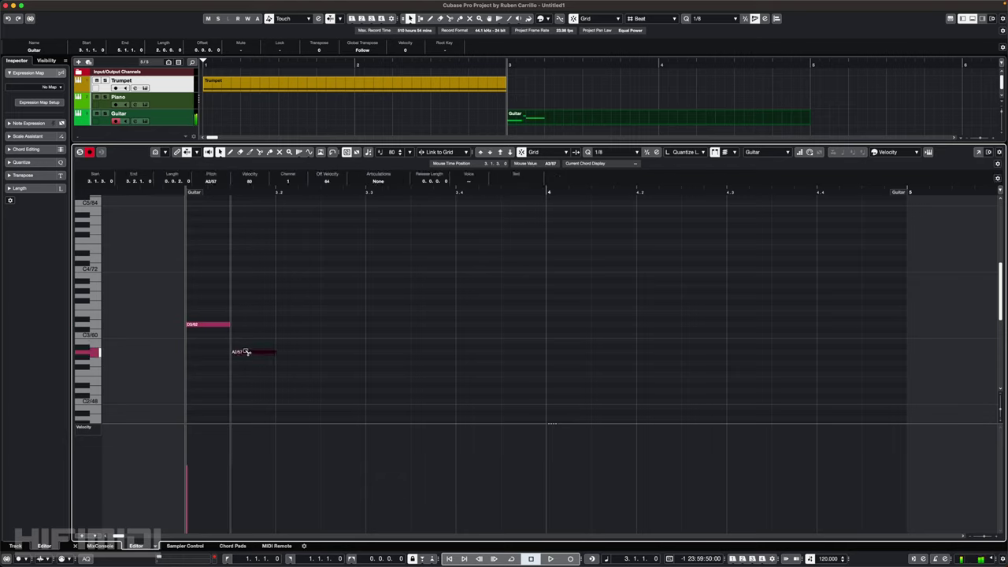
left_click(295, 379)
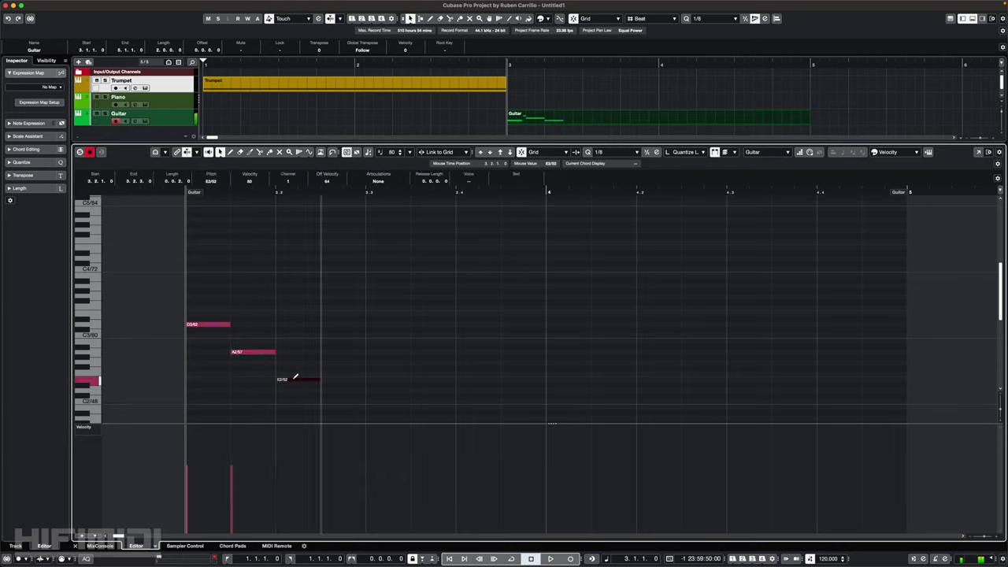
left_click(338, 406)
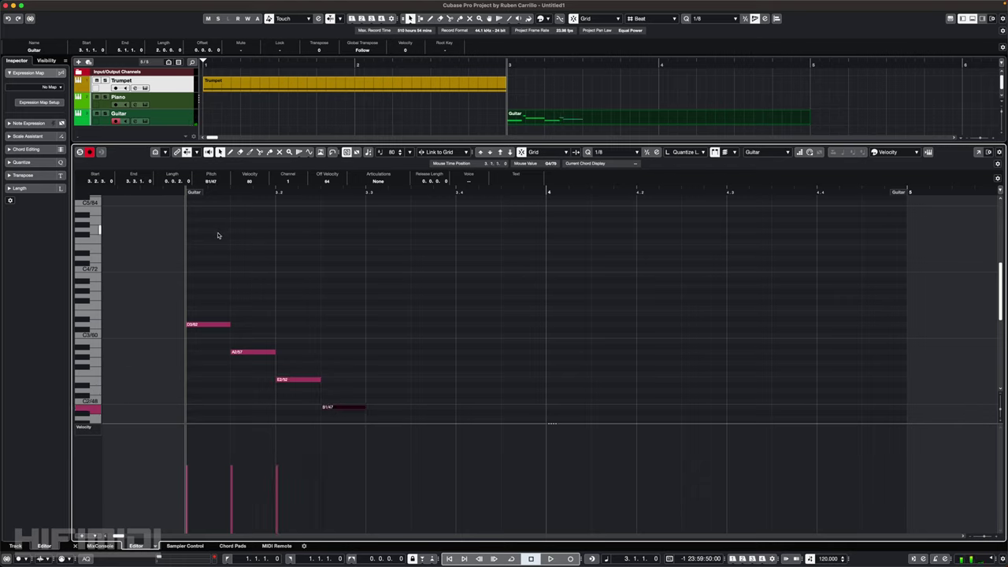
left_click(86, 430)
scroll(134, 531, "down", 5)
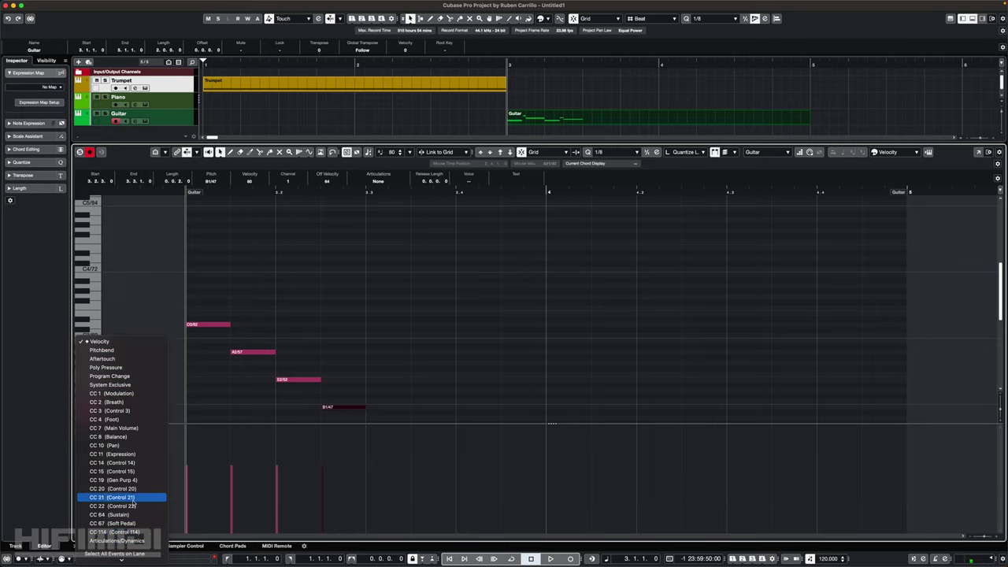
Show Sustain CC 64 for the Guitar part and draw a sustain value across it, auditioning playback
left_click(136, 514)
key("space")
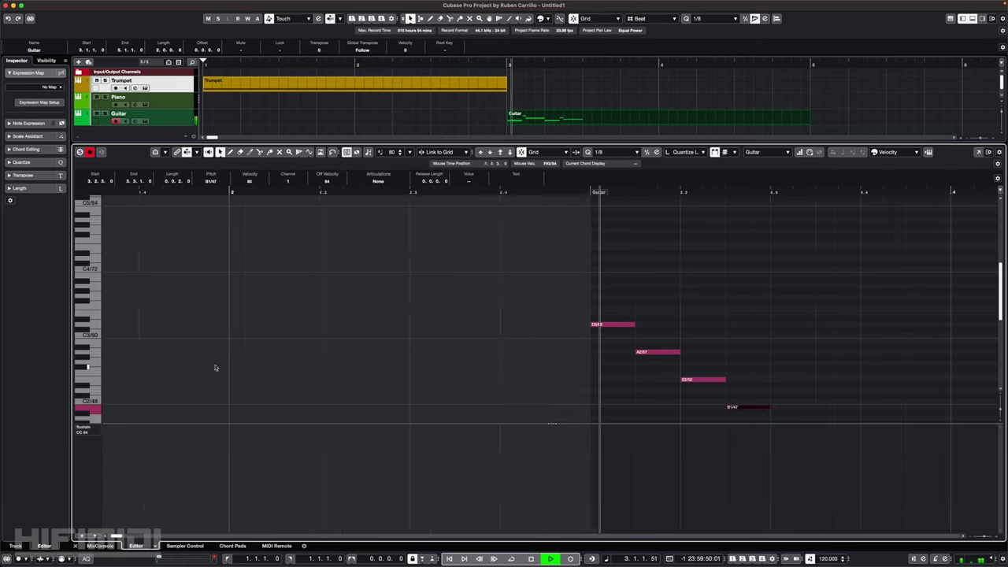
key("space")
scroll(462, 363, "down", 4)
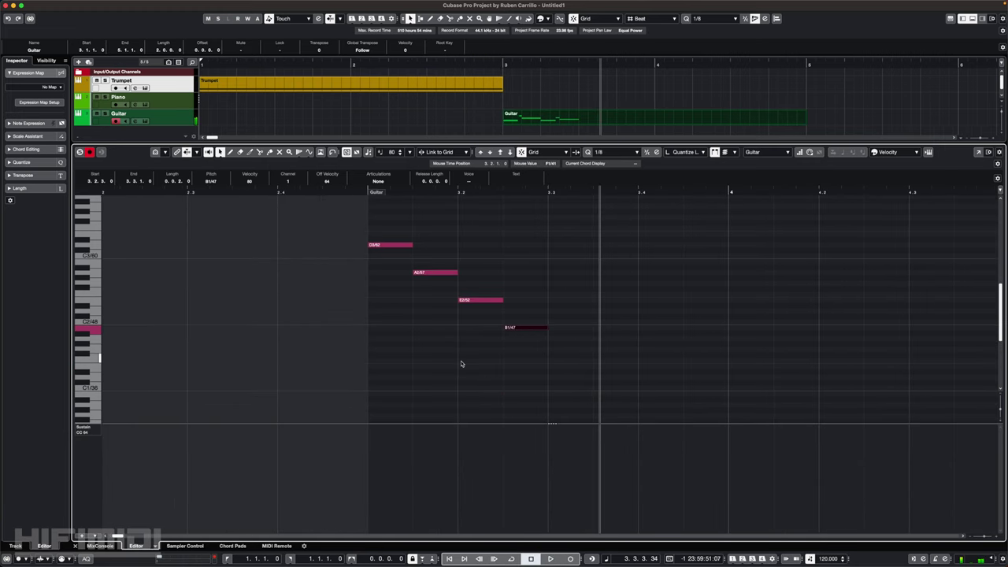
left_click(377, 476)
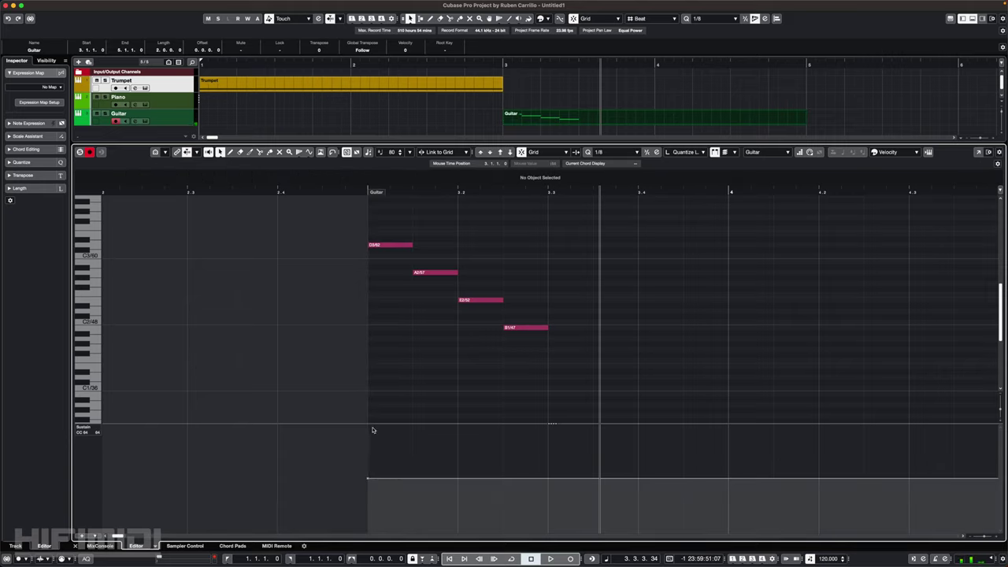
key("KP_1")
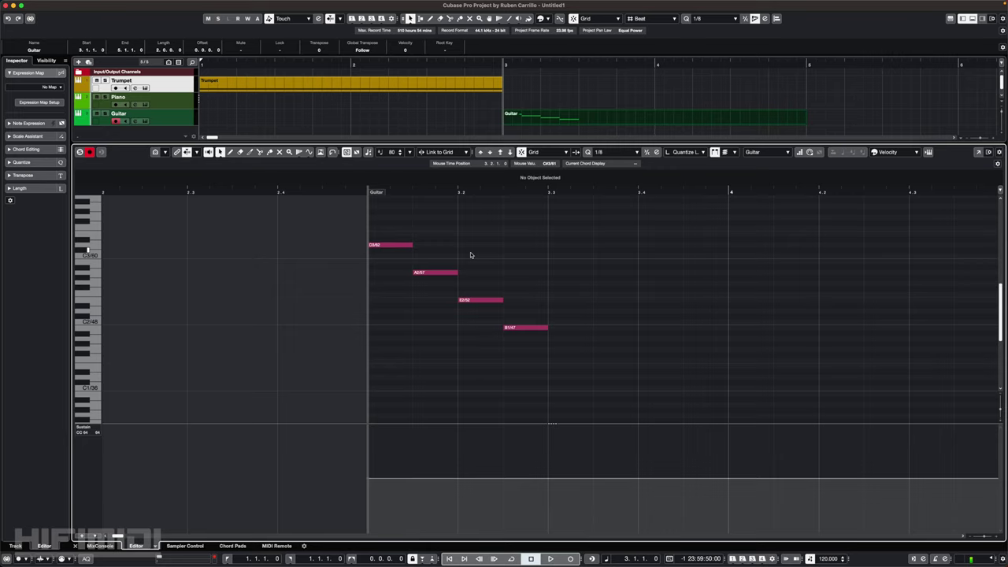
key("space")
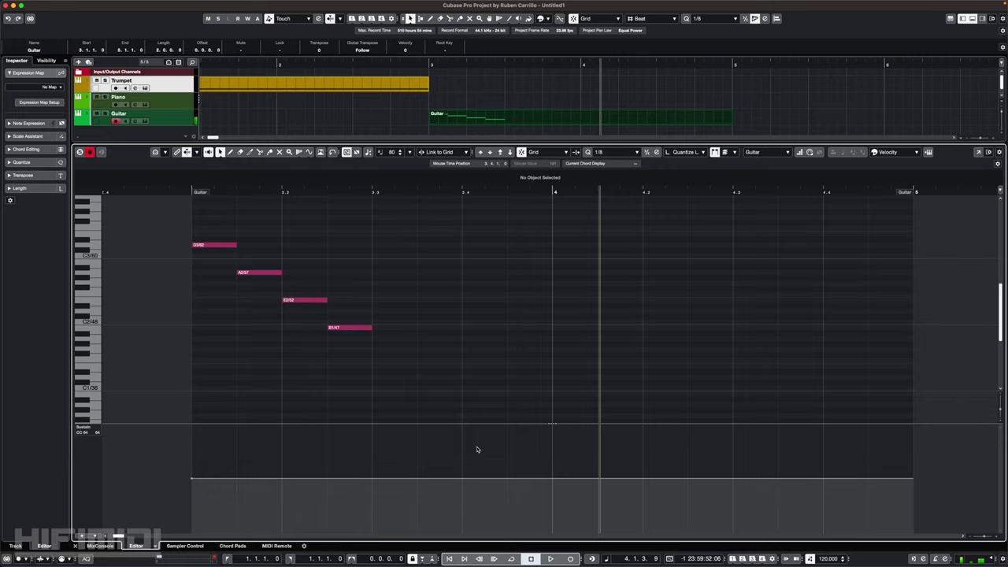
Drop the sustain step at bar 4, then raise sustain to 127 from 3.1.1.0 and play back
left_click(554, 484)
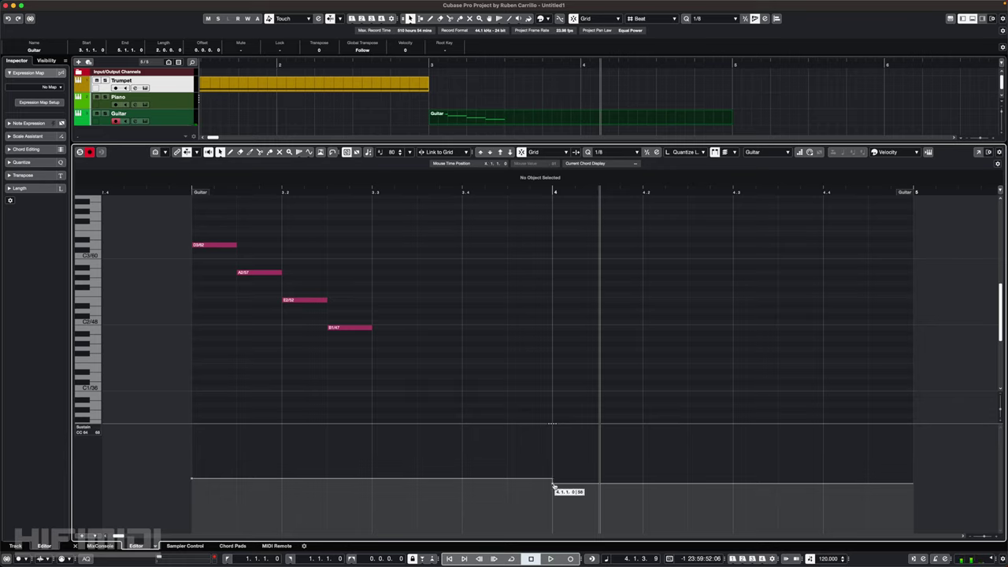
key("space")
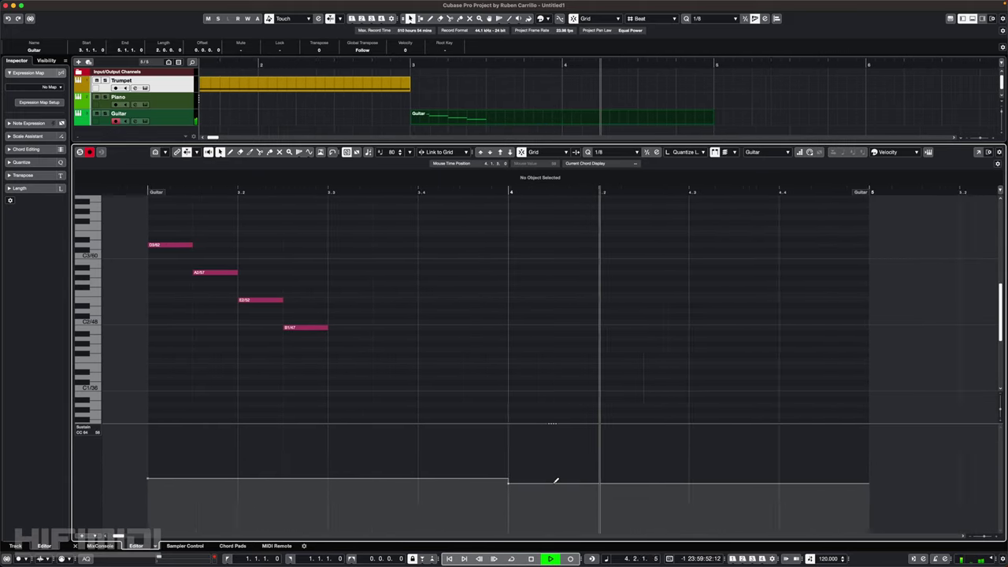
key("space")
scroll(488, 488, "left", 5)
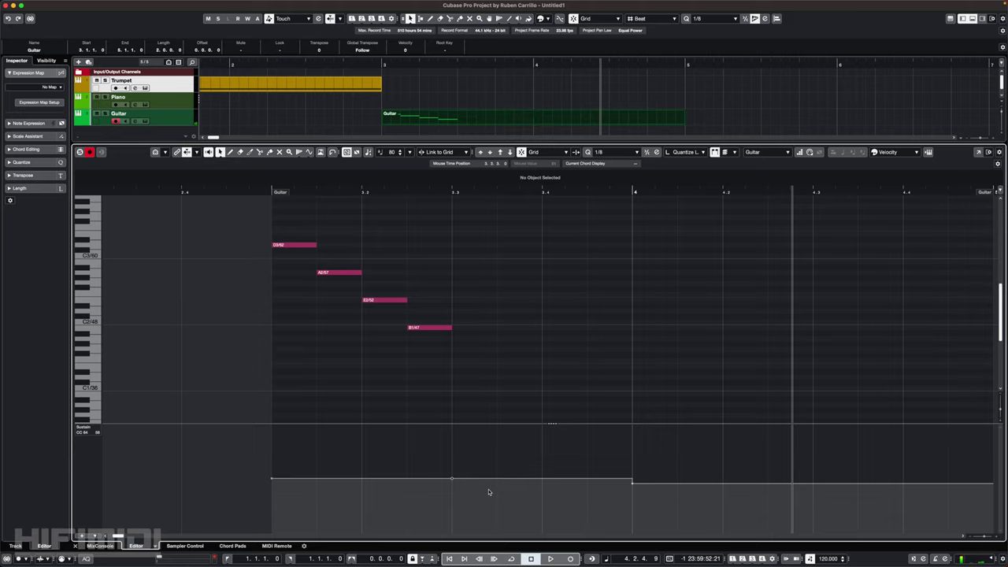
left_click_drag(633, 482, 634, 536)
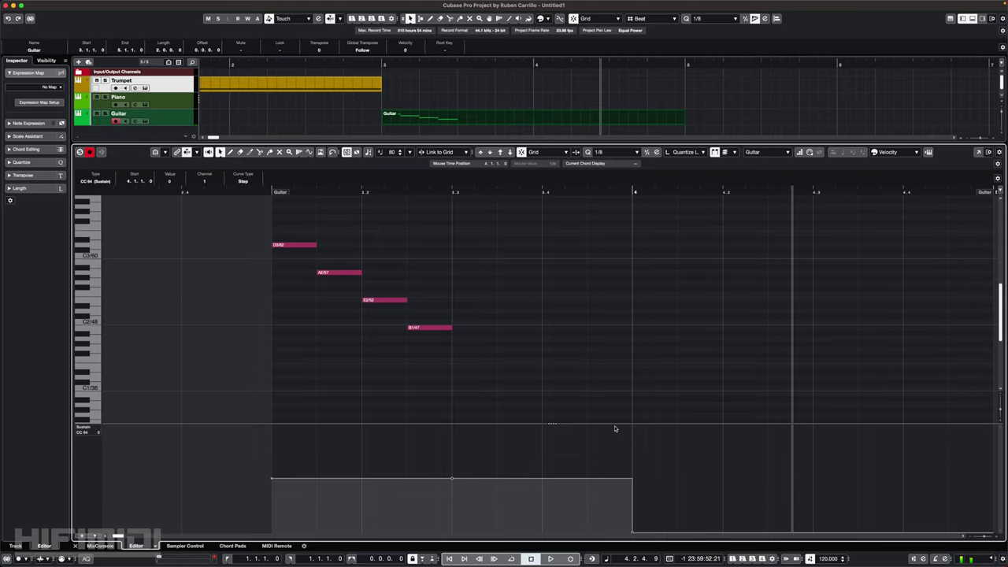
key("KP_0")
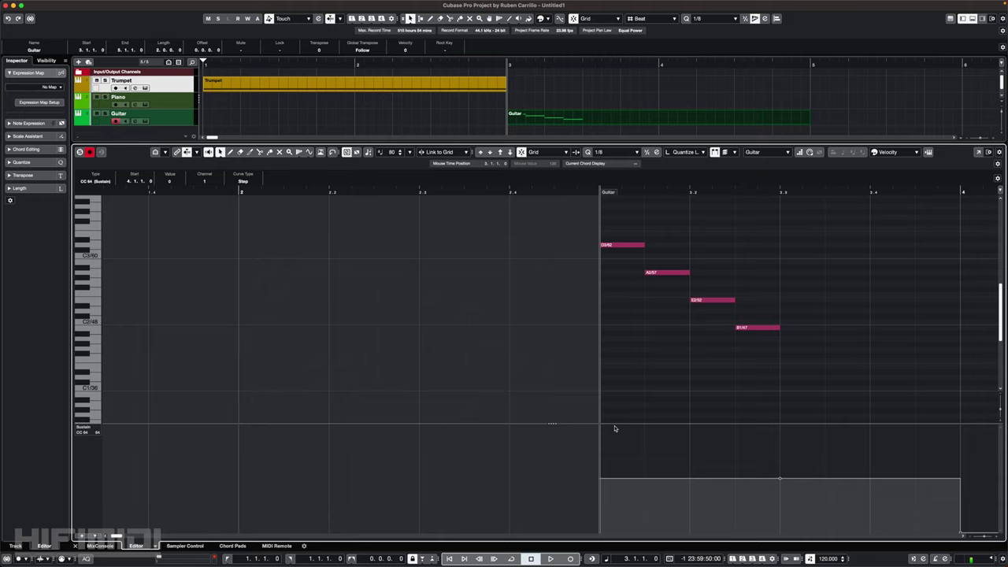
scroll(646, 449, "right", 2)
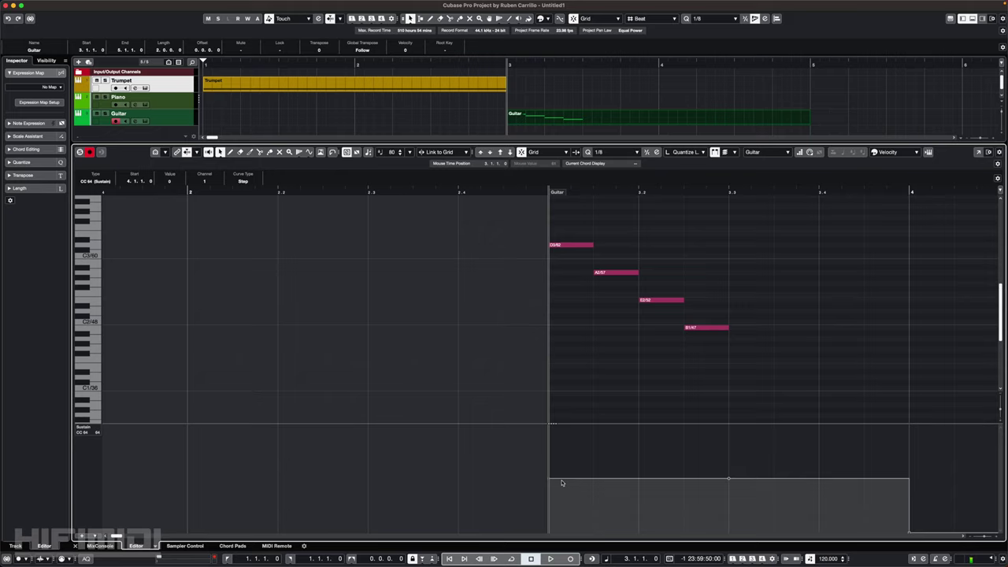
left_click_drag(549, 478, 546, 428)
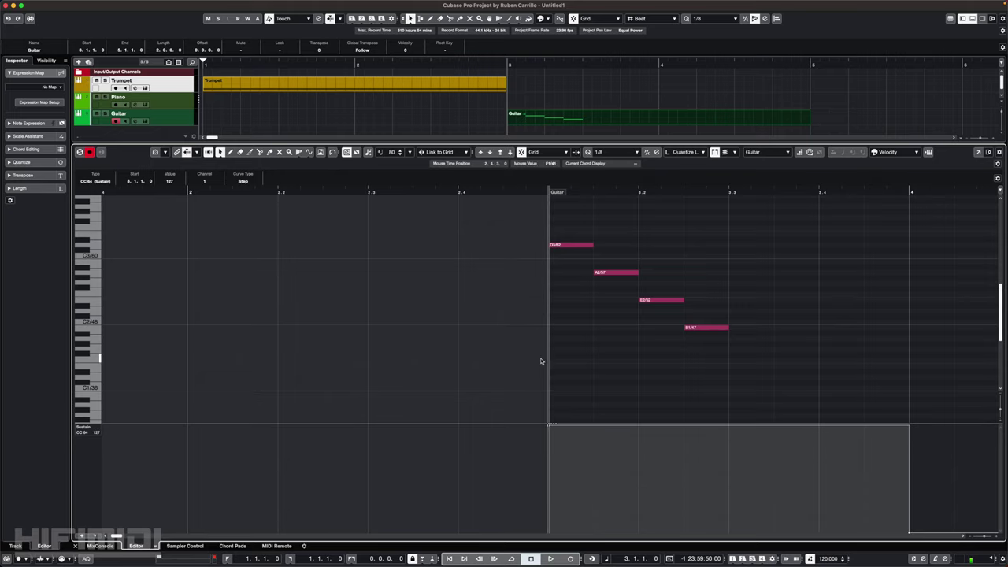
key("space")
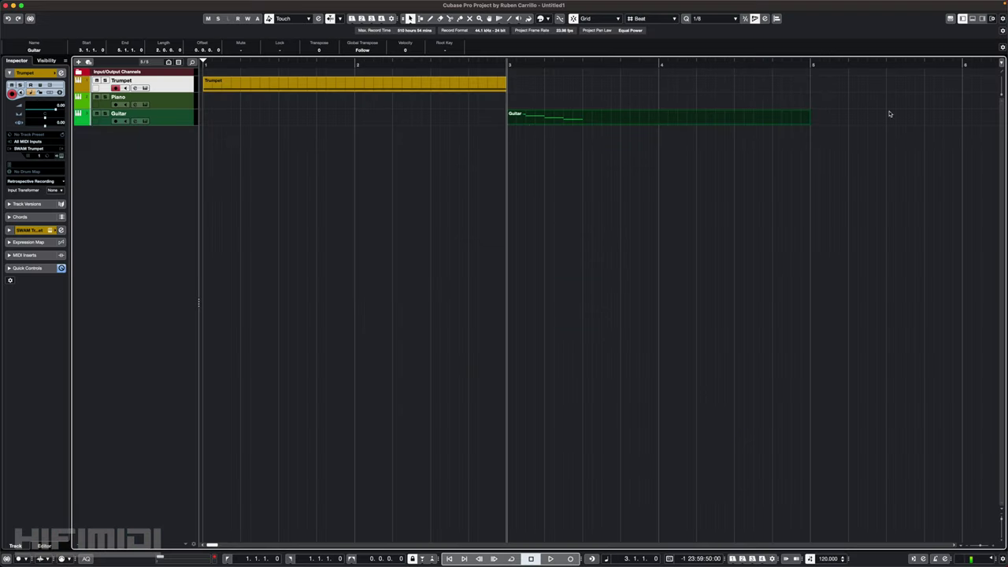
Open the Guitar part in the Key Editor and switch its controller lane to Velocity
key("Return")
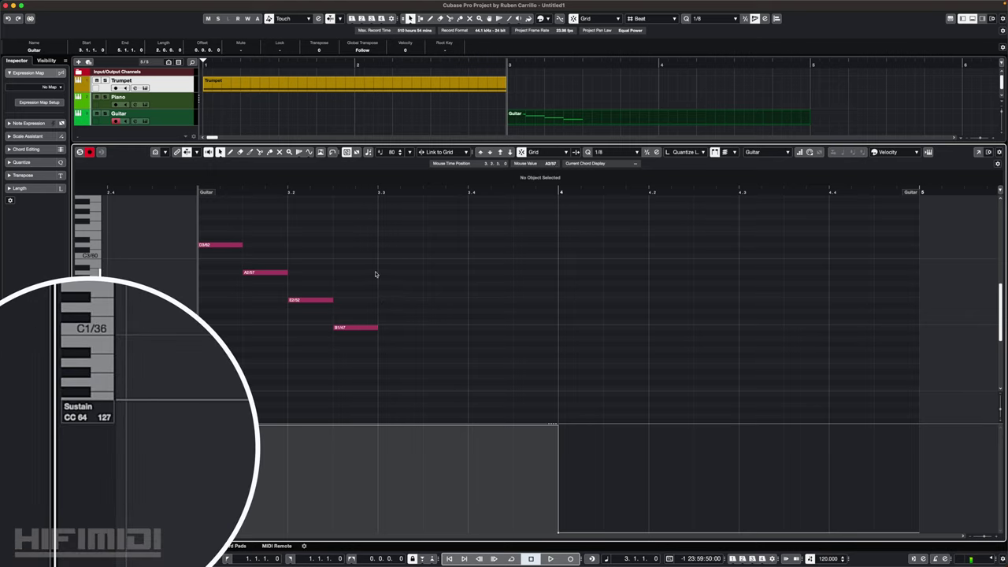
left_click(94, 411)
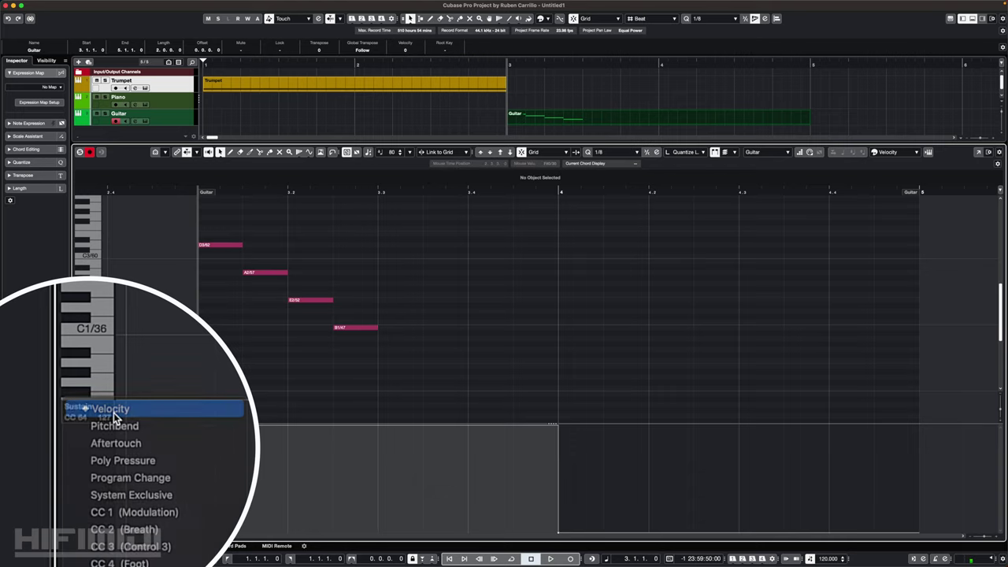
left_click(112, 413)
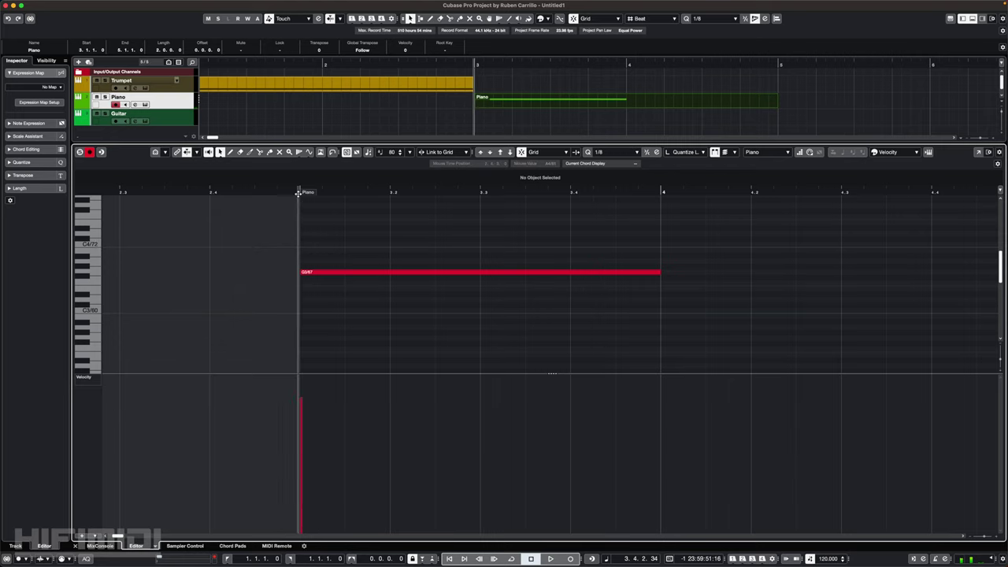
key("space")
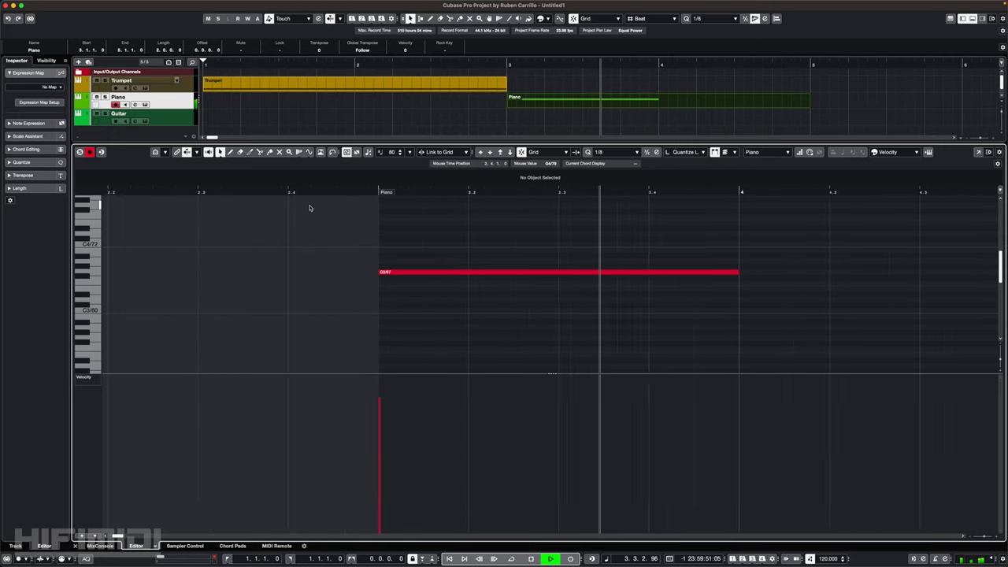
key("space")
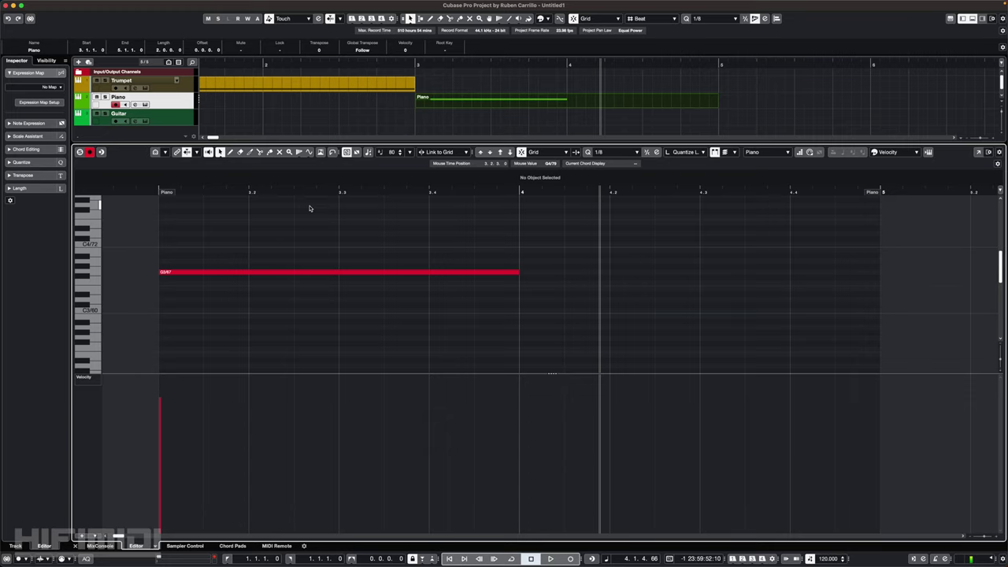
key("0")
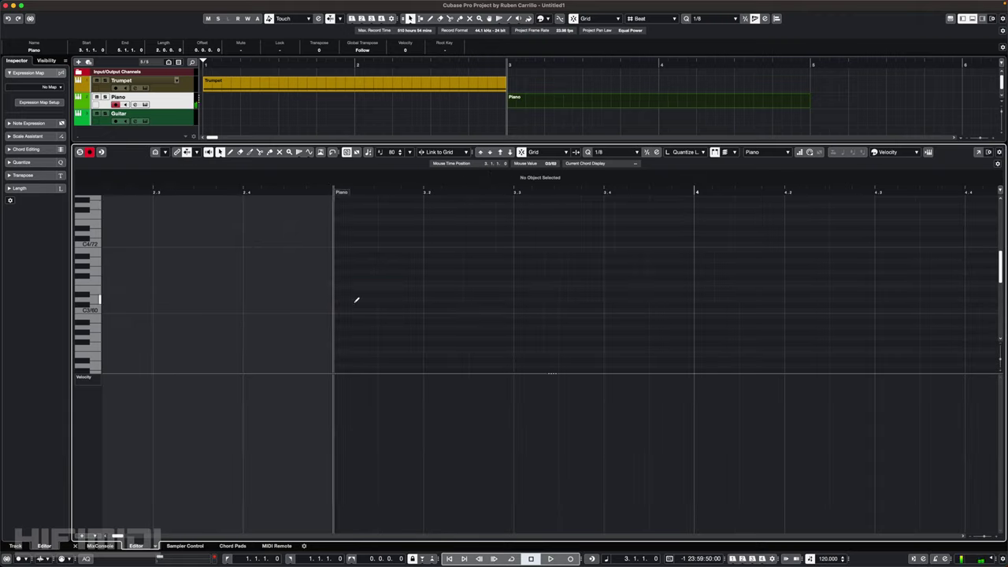
Draw eight eighth notes rising D3, E3, F#3, G3, A3, B3, C#4, D4 from bar 3
left_click(353, 299)
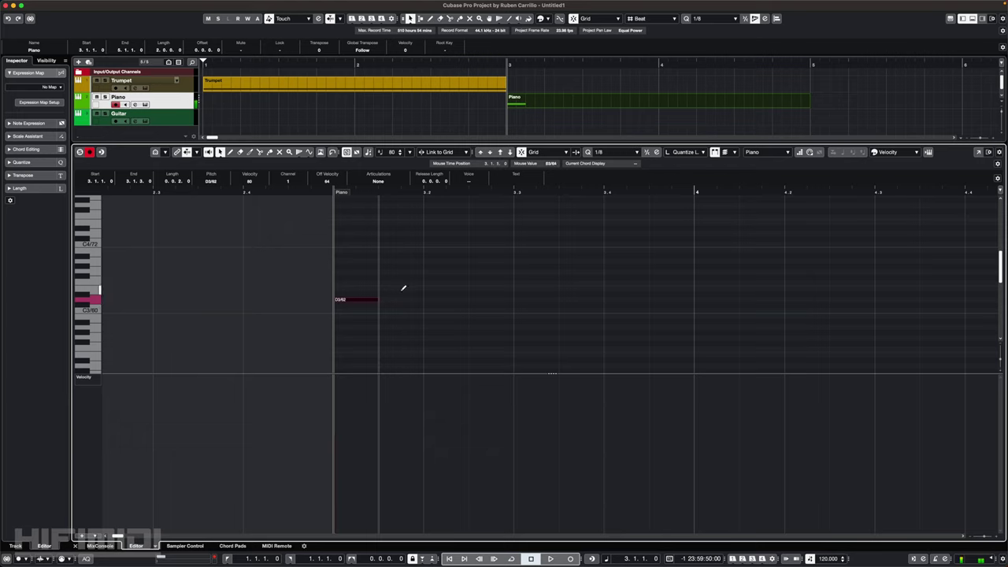
left_click(400, 289)
left_click(446, 277)
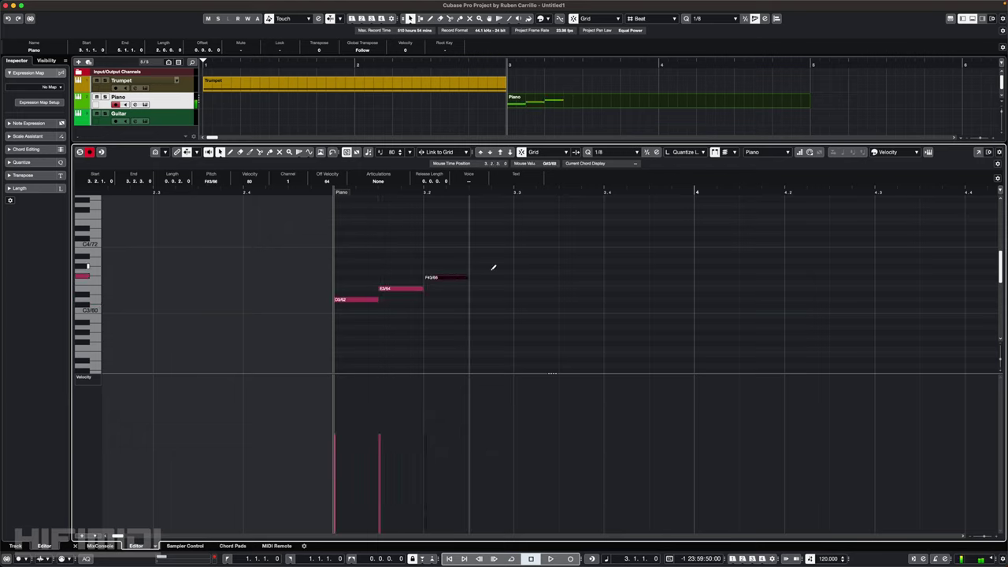
left_click(492, 272)
left_click(538, 261)
left_click(587, 250)
left_click(623, 239)
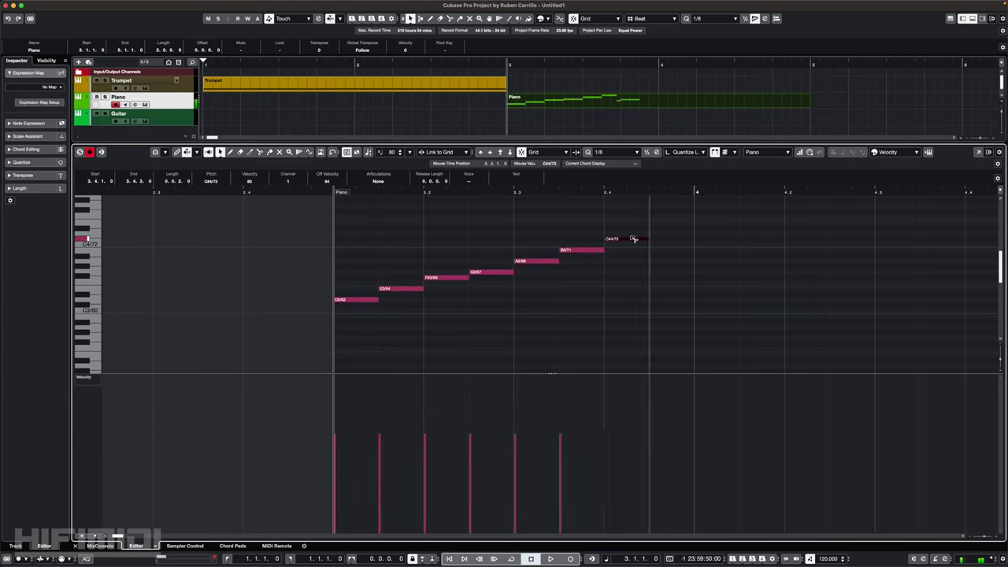
left_click(670, 233)
Ramp the eight notes' velocities steadily upward and play back the scale
left_click_drag(674, 219, 360, 337)
mouse_move(666, 407)
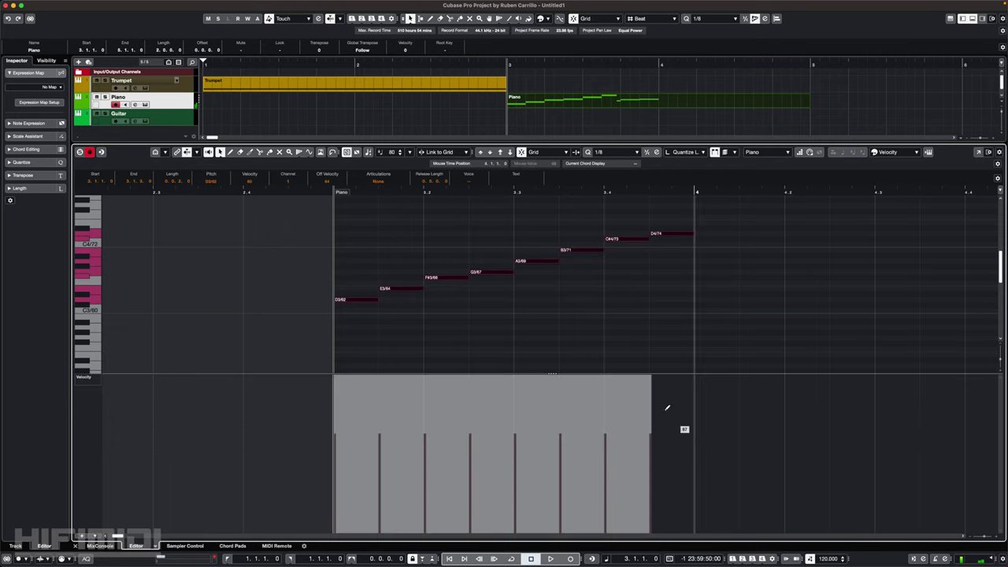
left_click_drag(651, 378, 649, 365)
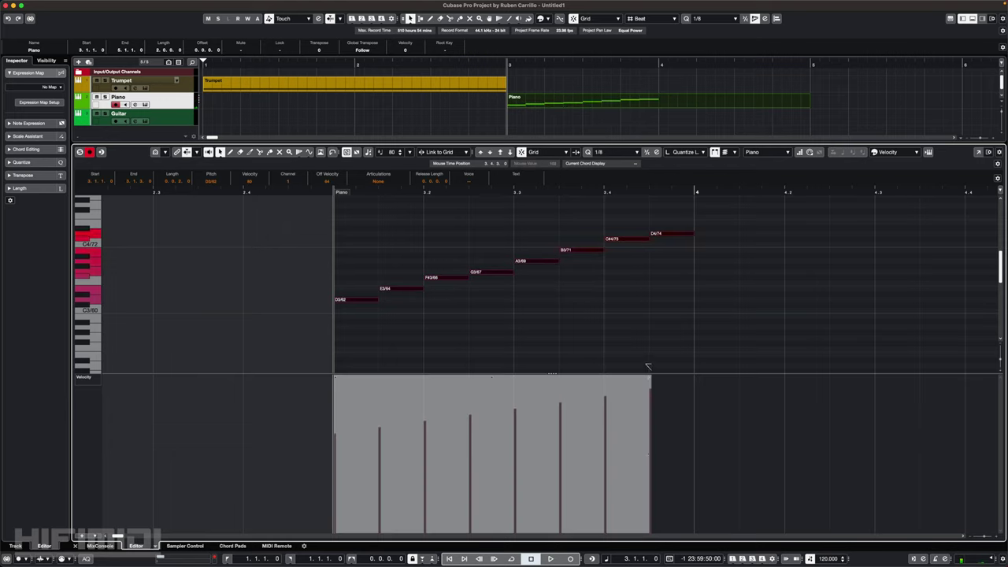
left_click(589, 334)
key("space")
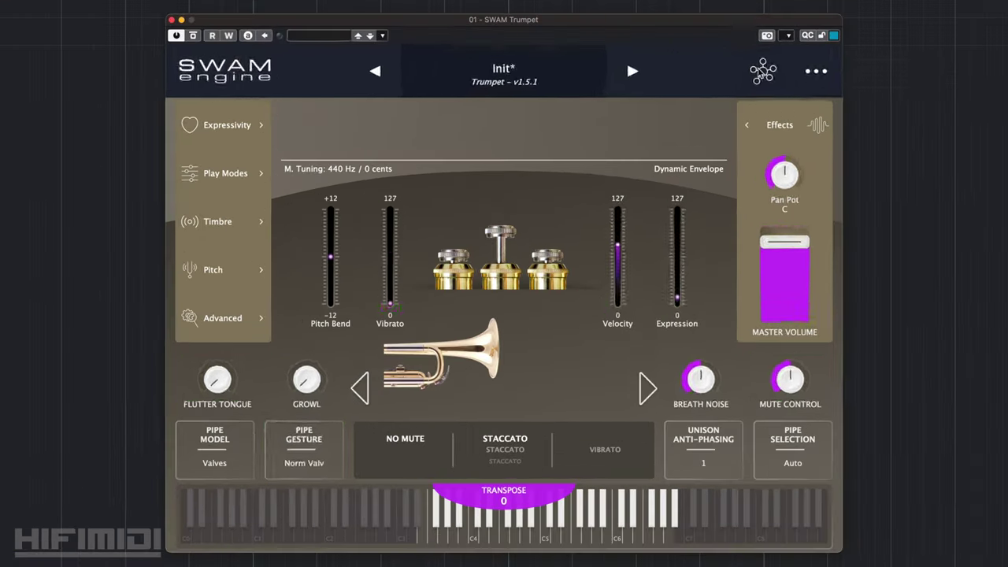
Map SWAM Trumpet's Breath Noise knob to MIDI CC 16 in the controller mapping view
left_click(657, 157)
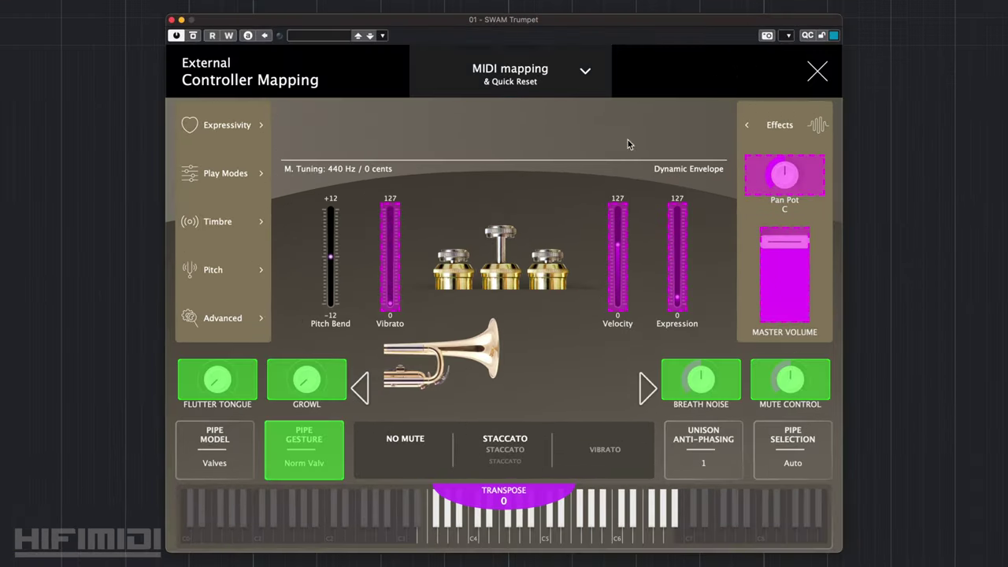
left_click(706, 385)
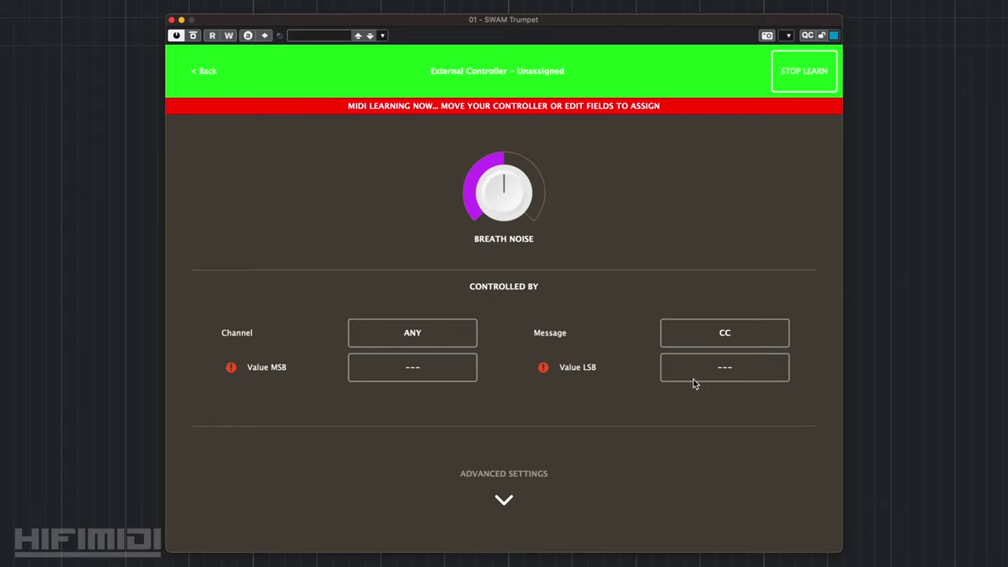
left_click(421, 368)
type("16")
key("Return")
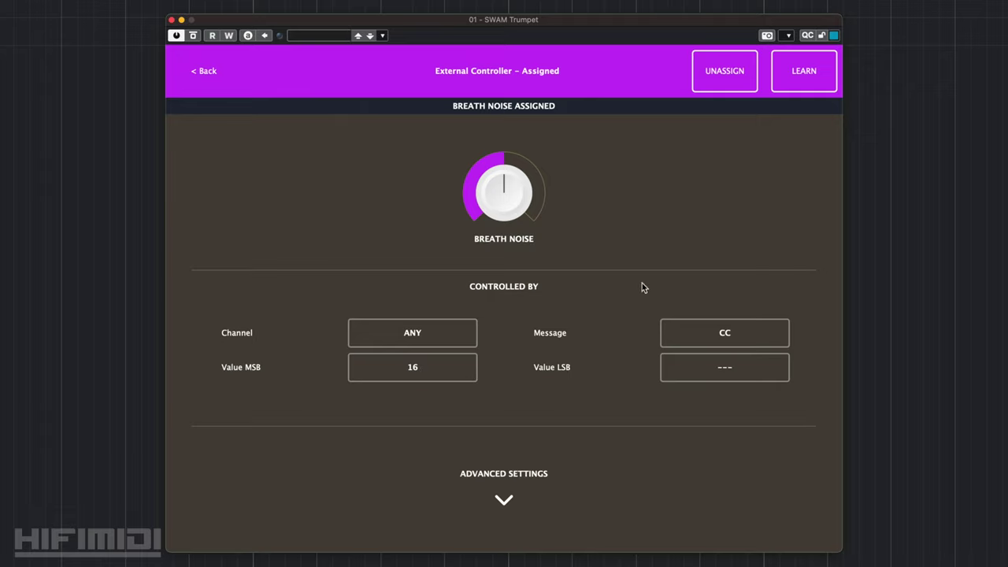
MIDI-learn CC 16 on channel 1 for Breath Noise, then go back to the mapping overview
left_click(724, 87)
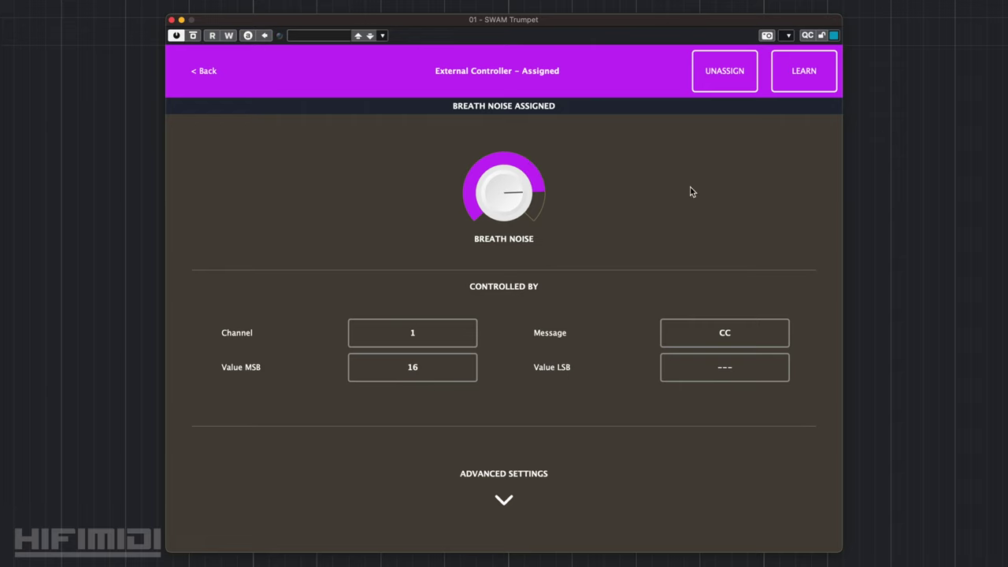
left_click(804, 71)
left_click(207, 72)
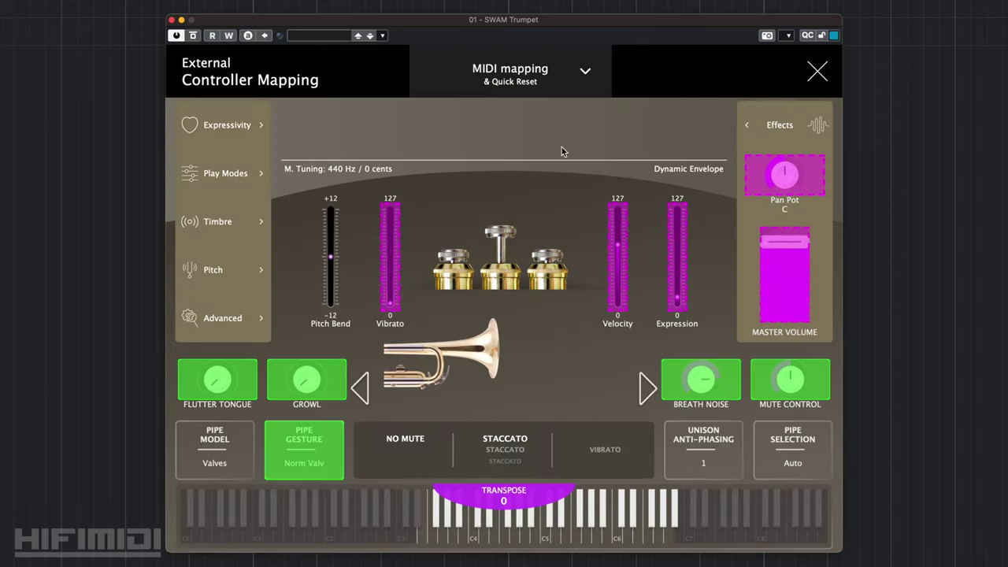
Close the SWAM Trumpet plugin window to return to the Trumpet, Bass, Piano and Guitar tracks
left_click(818, 73)
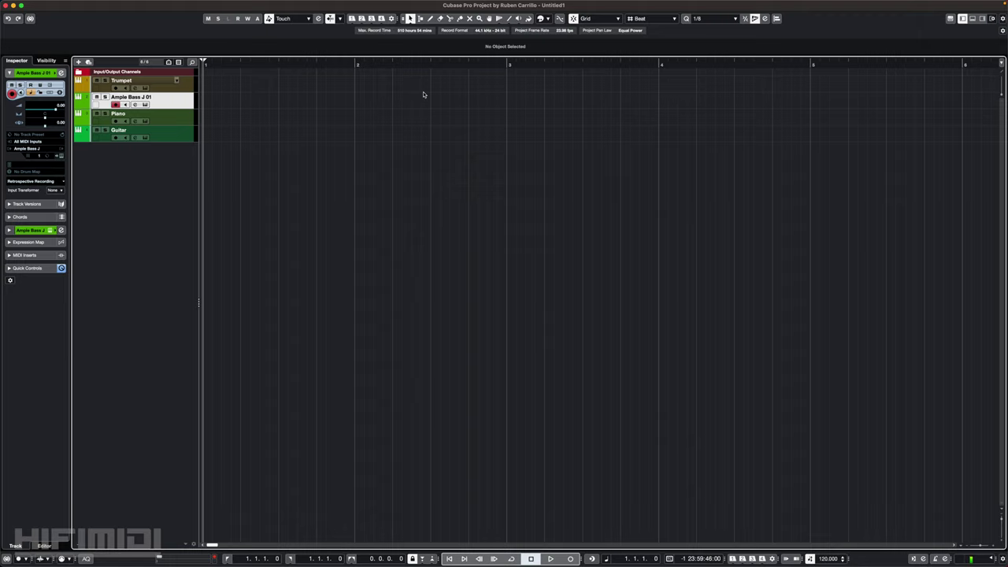